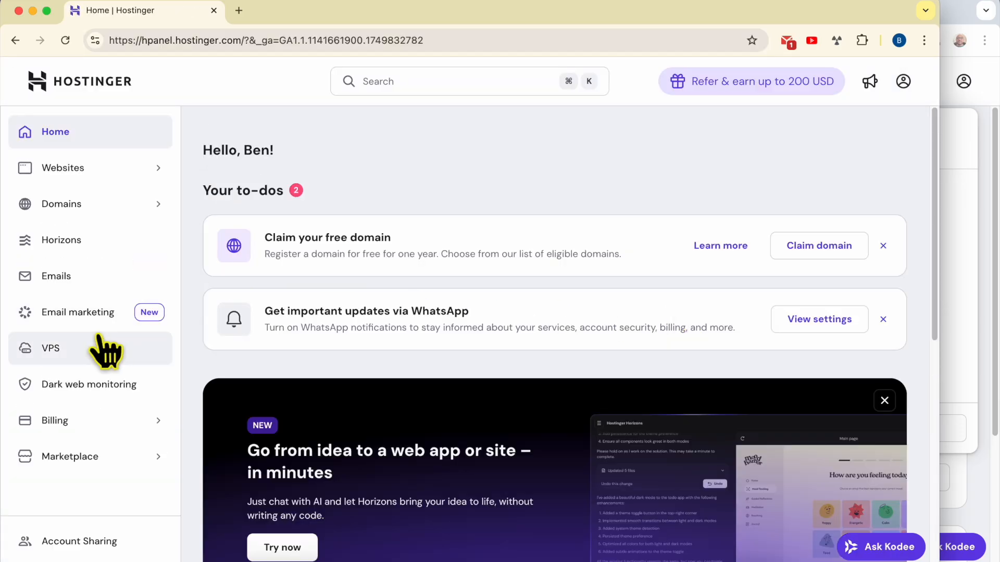
- Open the domain connection settings of the benstutorial.com email plan
left_click(94, 288)
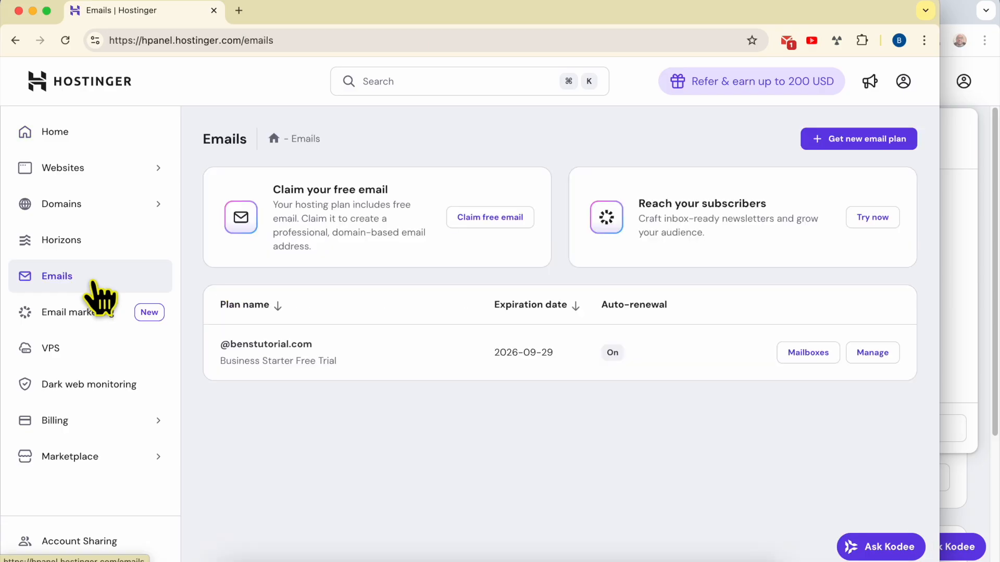
left_click_drag(230, 343, 324, 347)
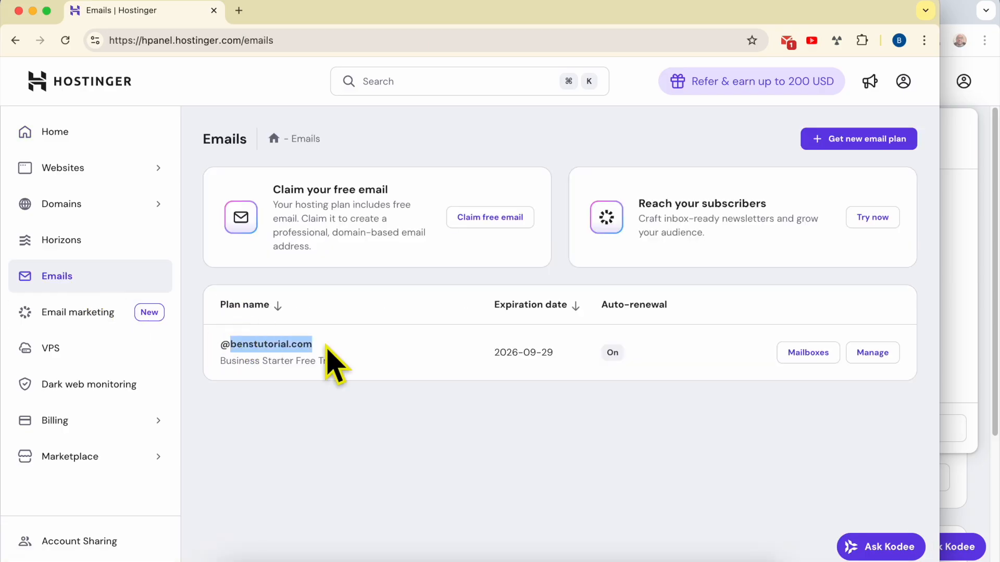
left_click(825, 353)
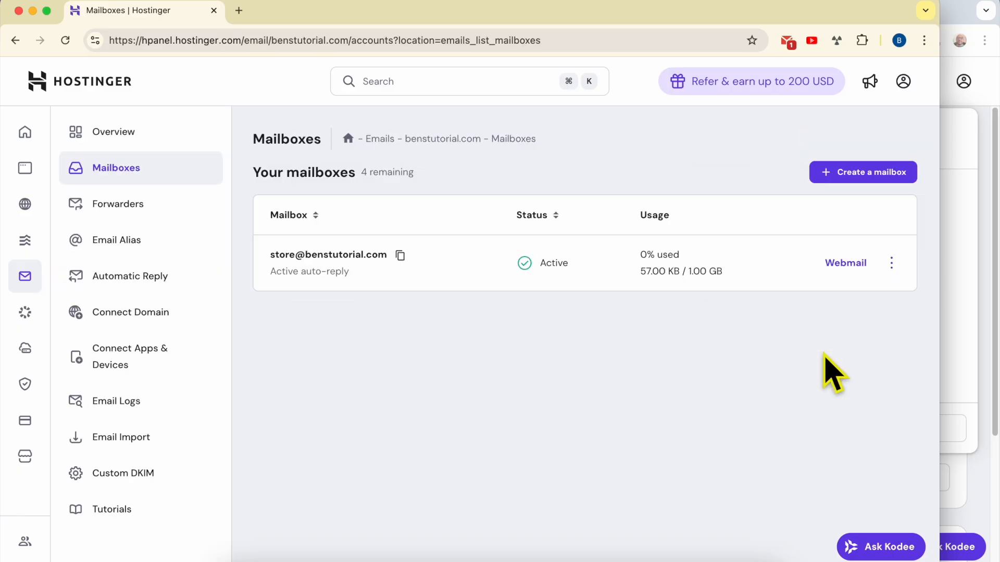
left_click(161, 313)
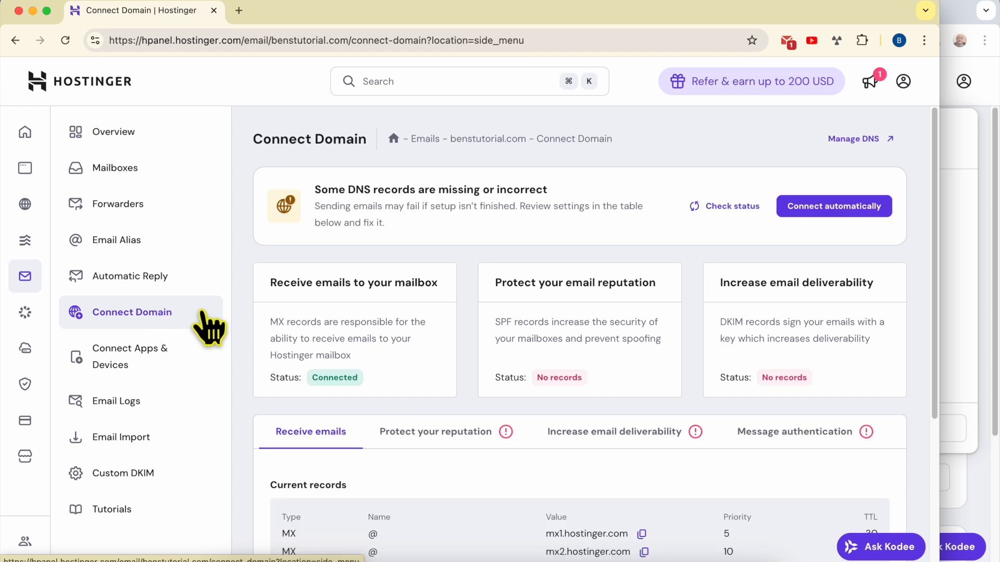
- Review the domain's DNS warning, the status of its MX, SPF and DKIM records, and the expected MX records
scroll(487, 373, "down", 3)
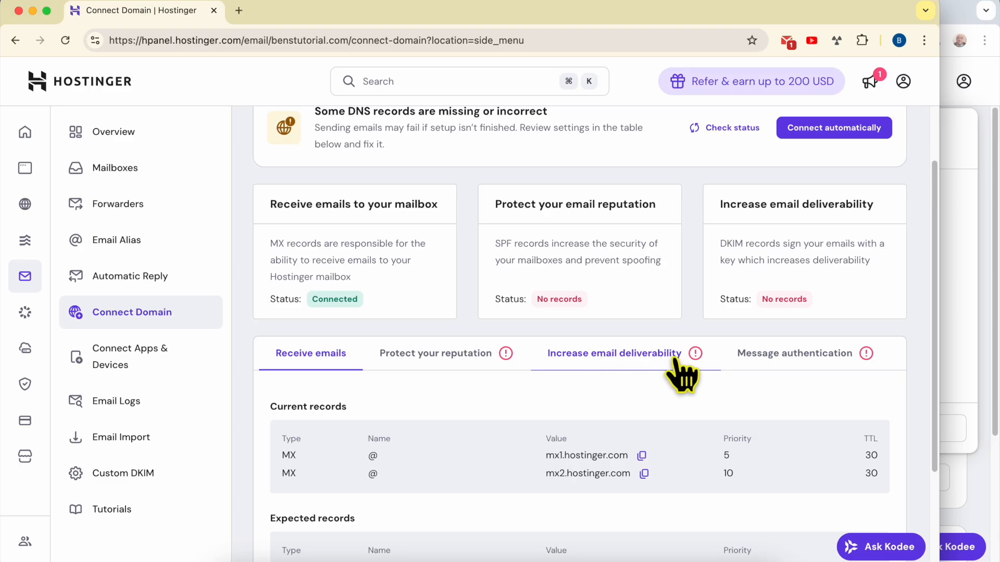
scroll(568, 396, "up", 2)
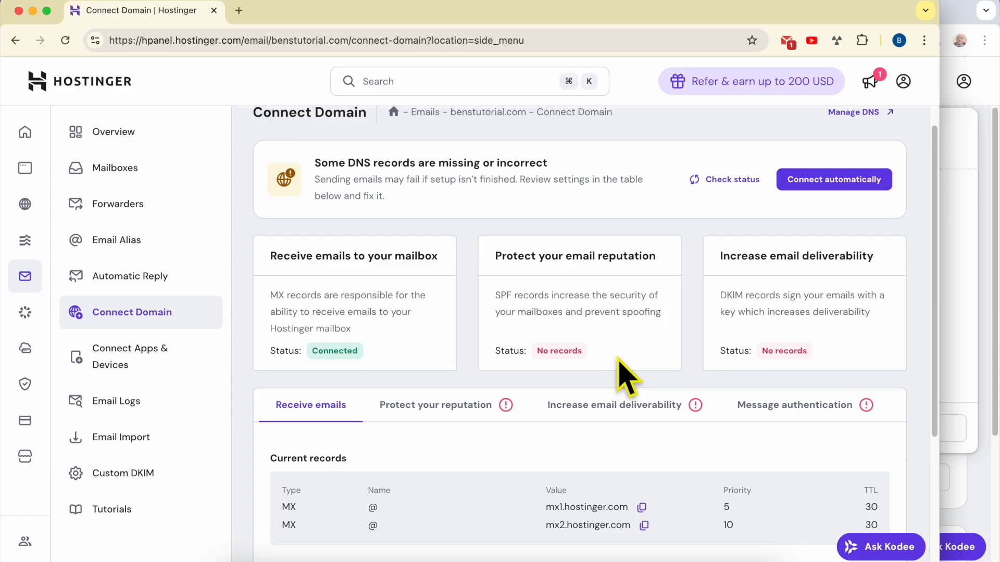
left_click_drag(314, 162, 565, 161)
left_click(592, 156)
scroll(599, 235, "down", 5)
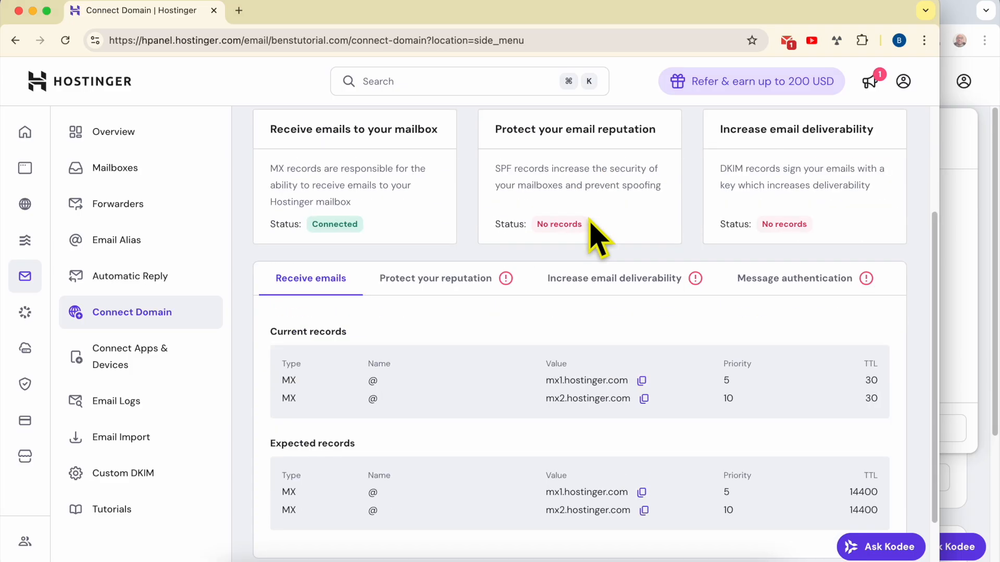
- Examine the current and expected CNAME records for increasing email deliverability on benstutorial.com
left_click(604, 219)
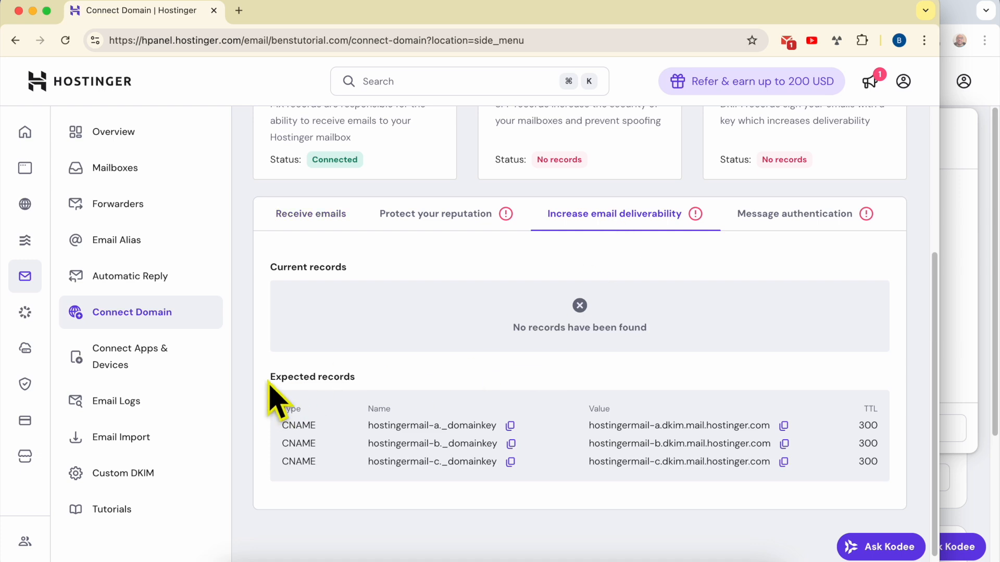
left_click_drag(280, 427, 886, 467)
left_click(885, 439)
scroll(784, 372, "up", 3)
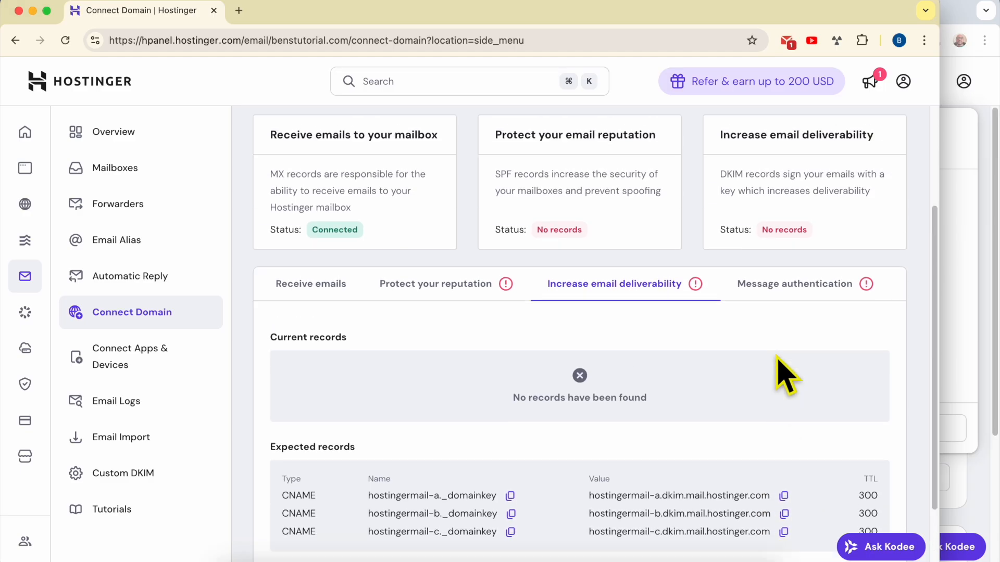
left_click_drag(720, 213, 745, 230)
left_click(740, 232)
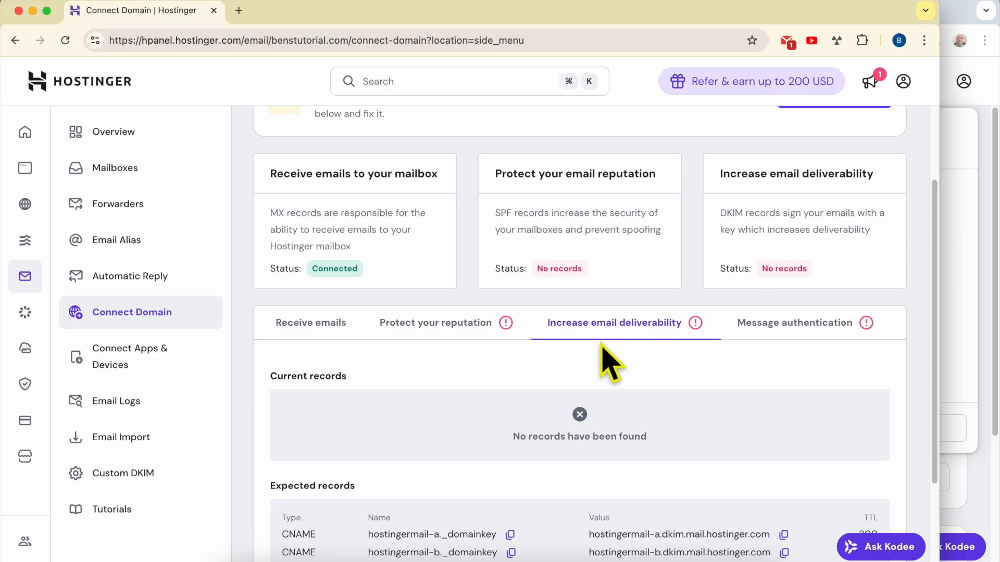
scroll(598, 346, "down", 5)
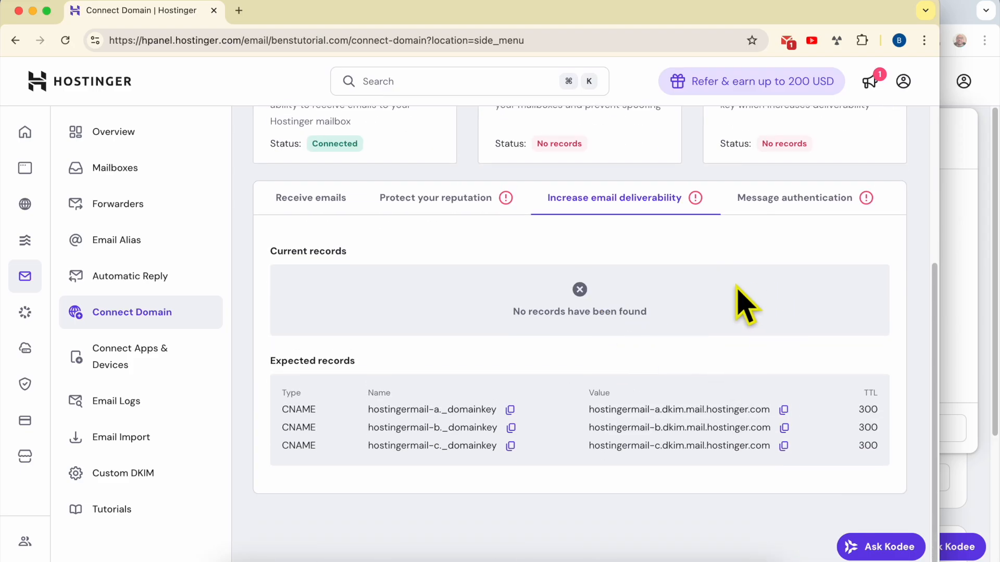
scroll(462, 330, "up", 8)
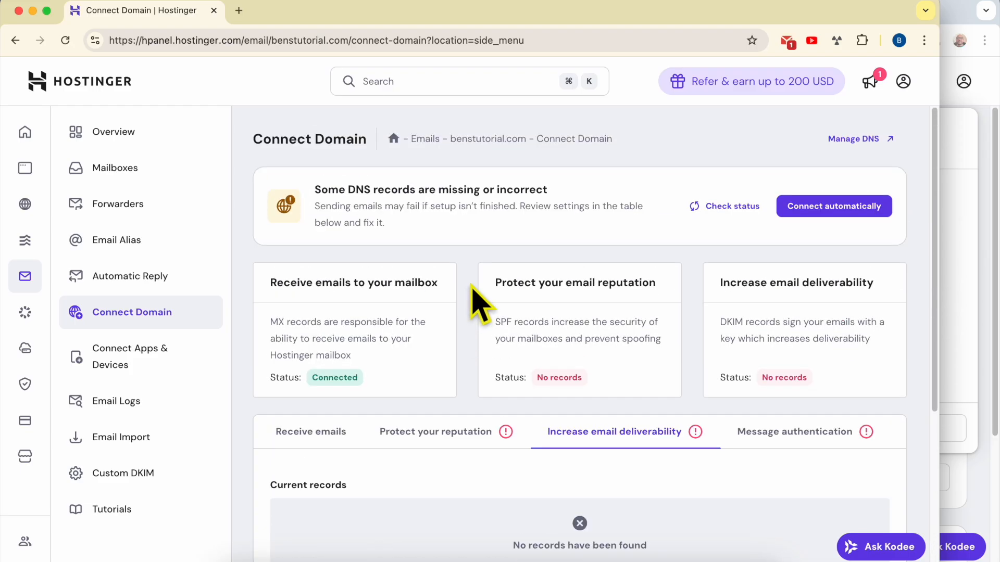
left_click_drag(526, 139, 451, 138)
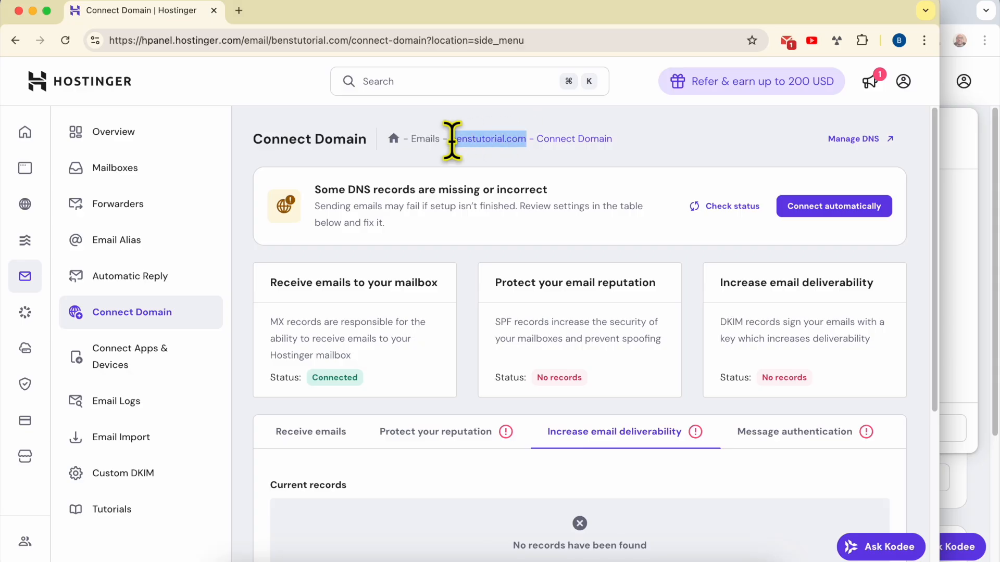
left_click(503, 255)
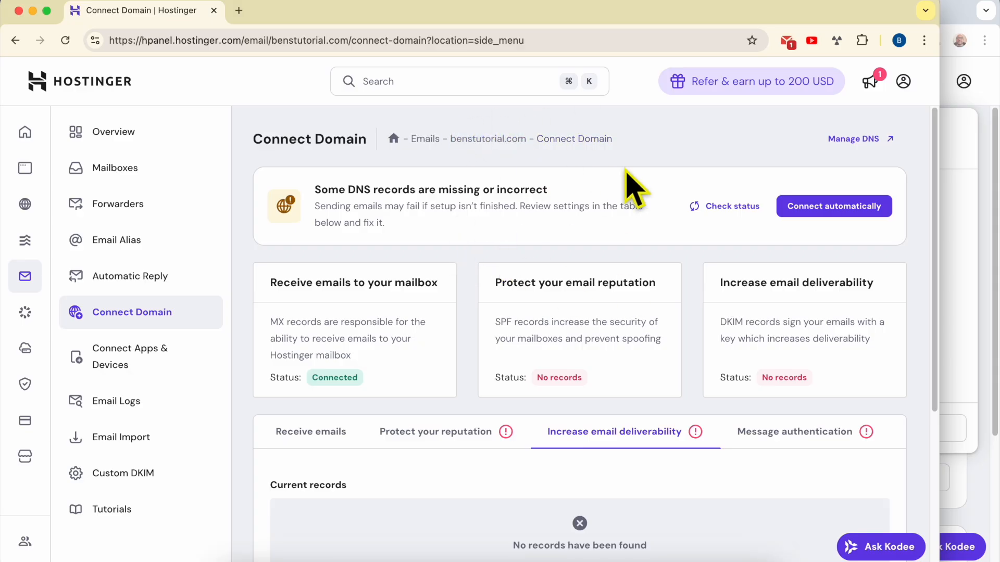
- Switch to the other Hostinger account's window and open the DNS and nameserver settings of benstutorial.com
left_click(963, 165)
left_click(659, 188)
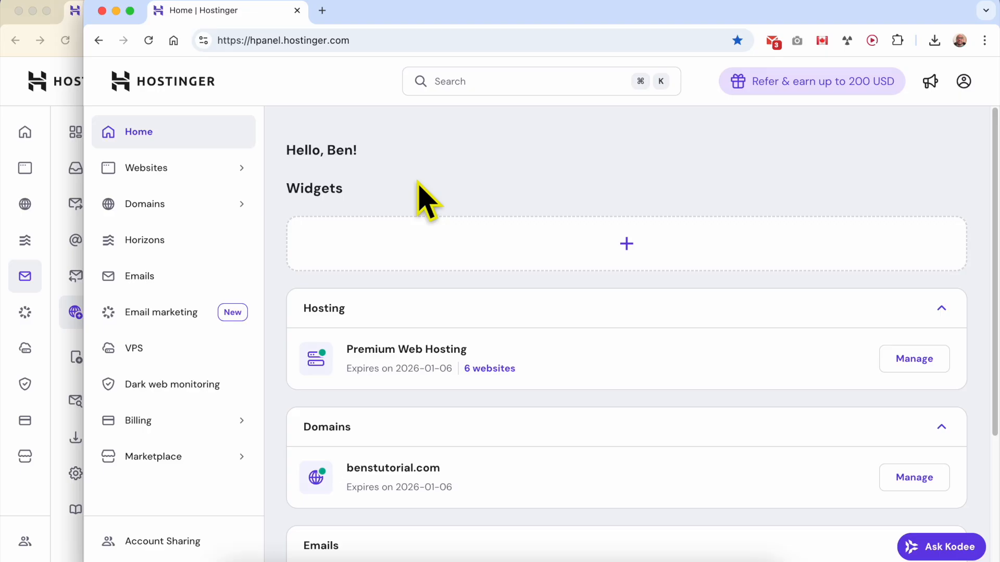
left_click(203, 206)
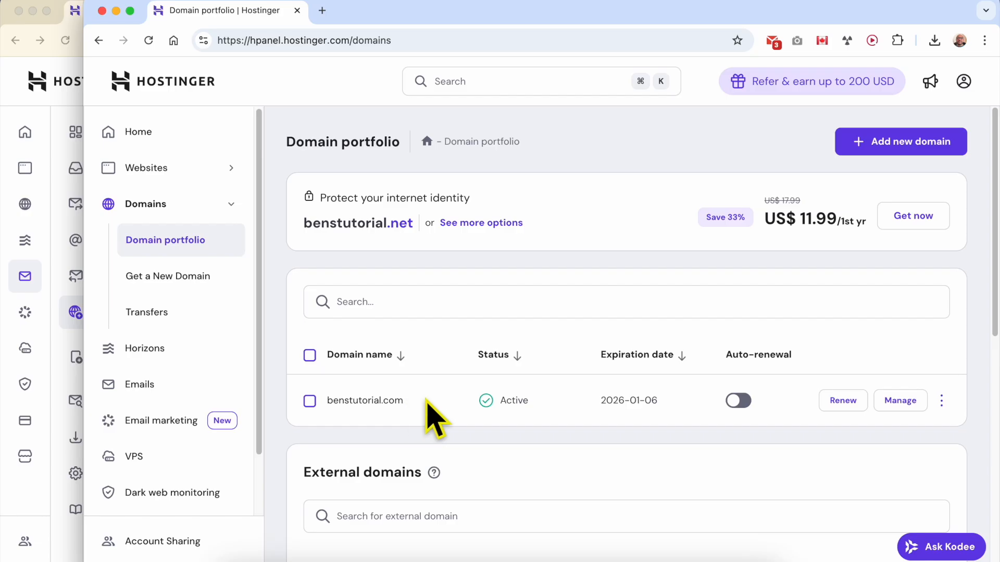
left_click(899, 402)
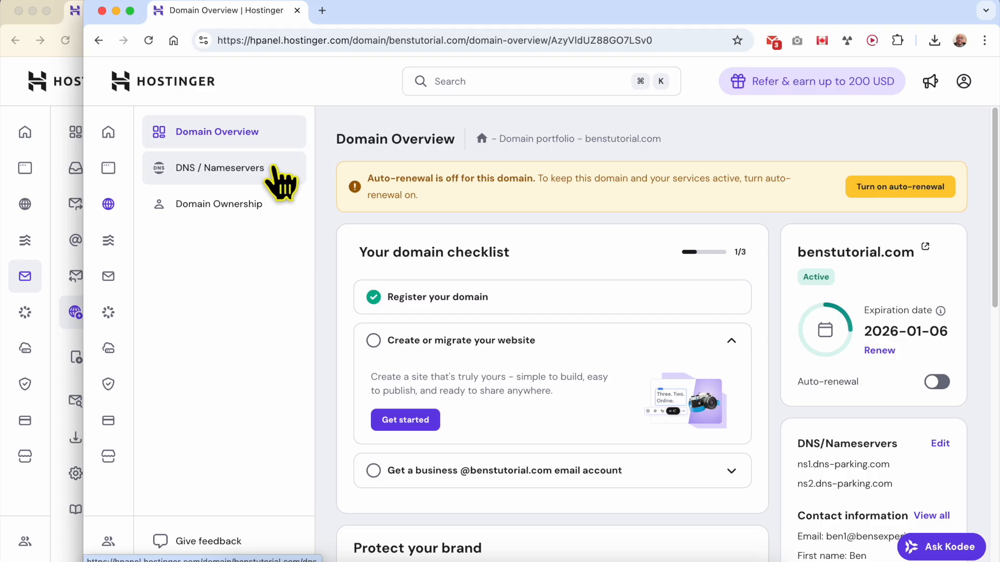
left_click(281, 183)
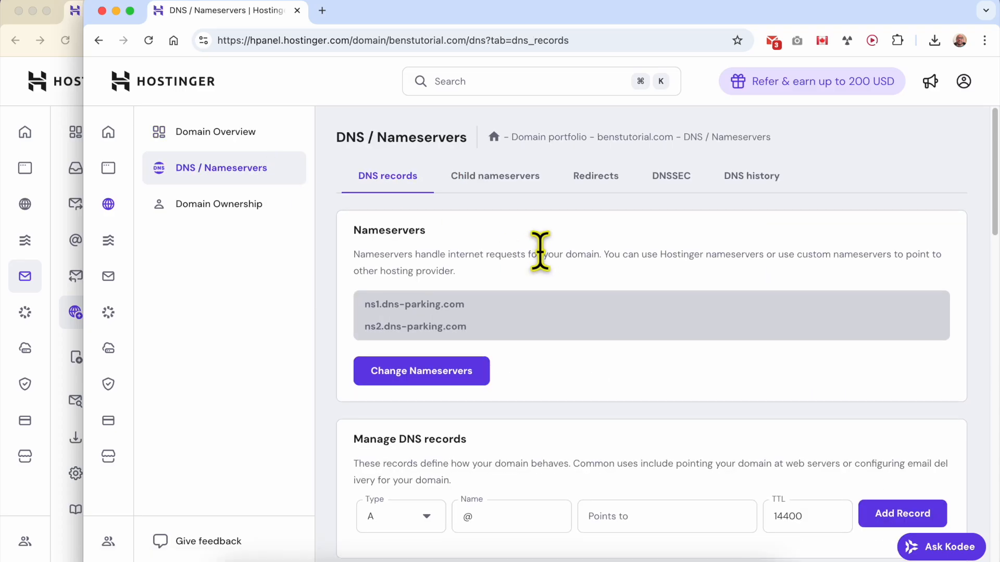
- Look through the DNS record form and the existing DNS records of benstutorial.com
scroll(537, 247, "down", 5)
triple_click(419, 164)
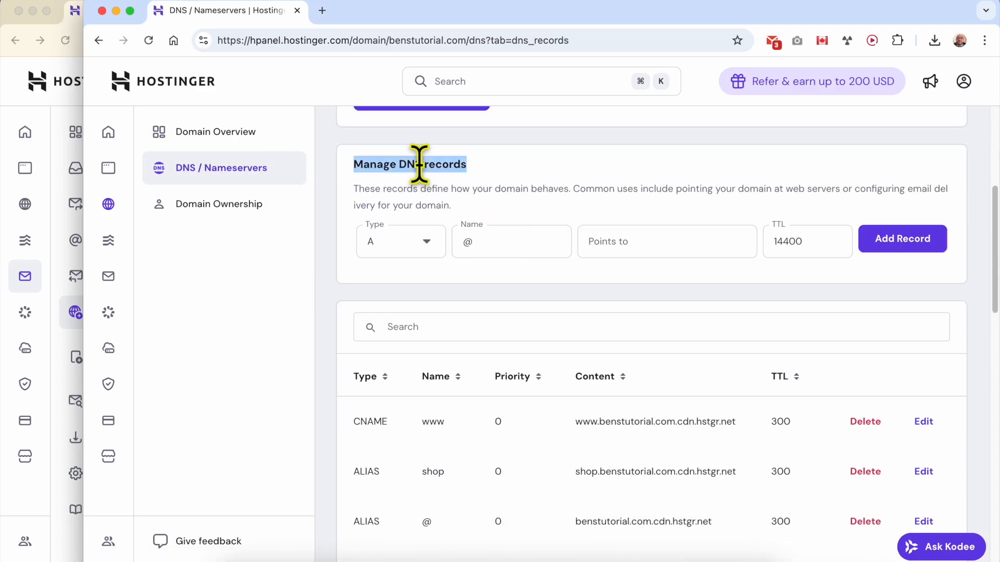
left_click(517, 181)
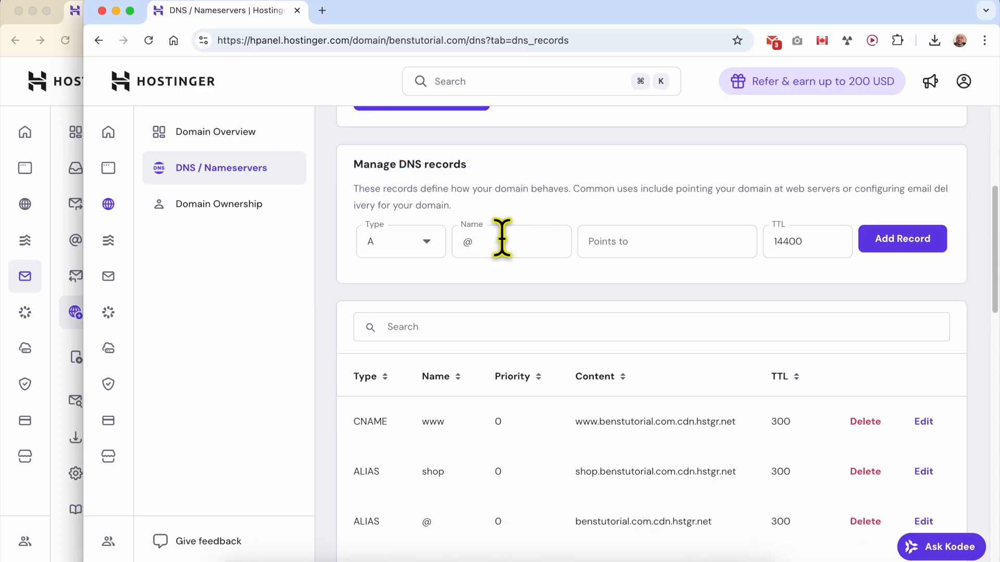
scroll(515, 343, "down", 12)
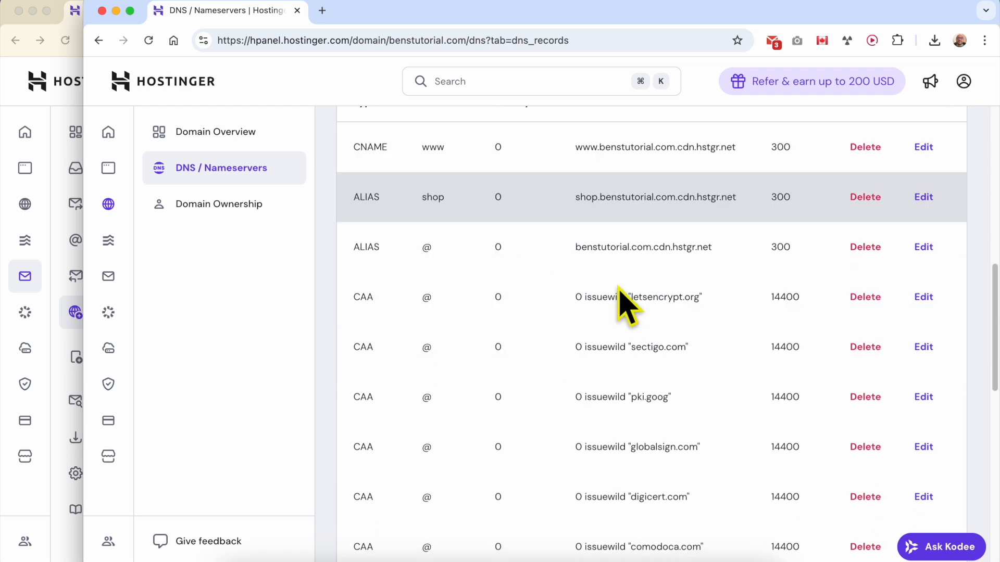
scroll(622, 318, "up", 12)
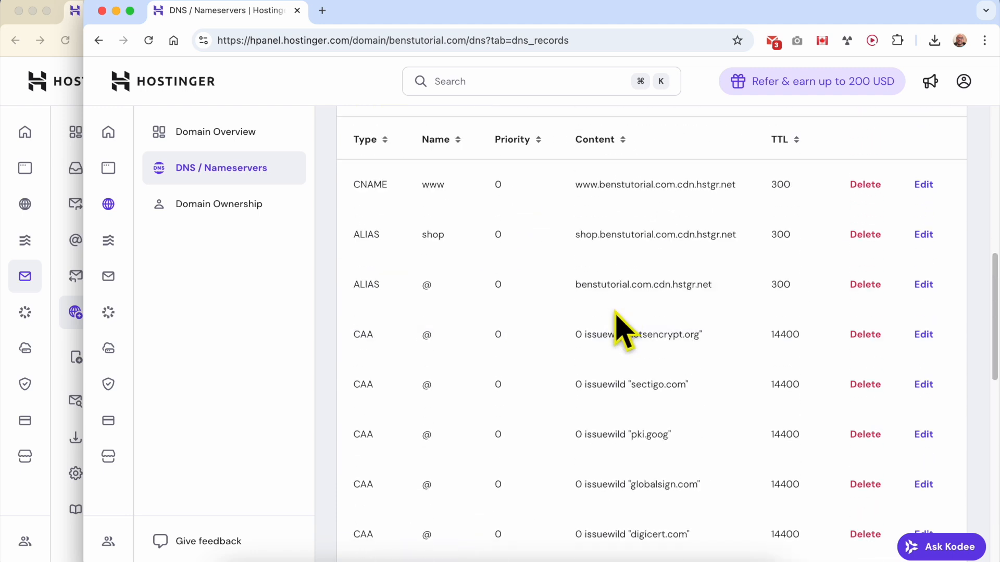
scroll(524, 315, "up", 2)
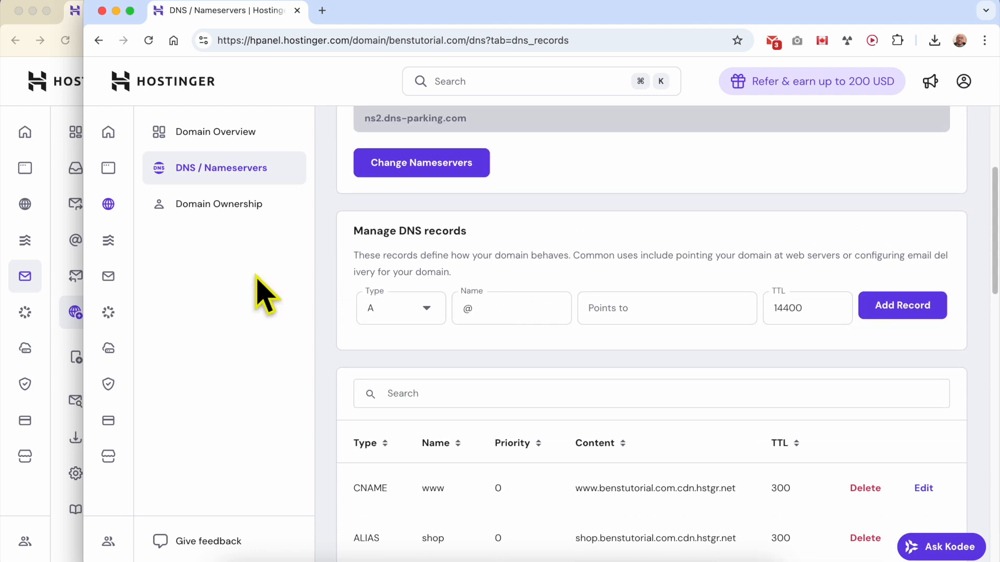
- Check the record type expected by the email plan and set the new DNS record's type to CNAME
left_click(57, 273)
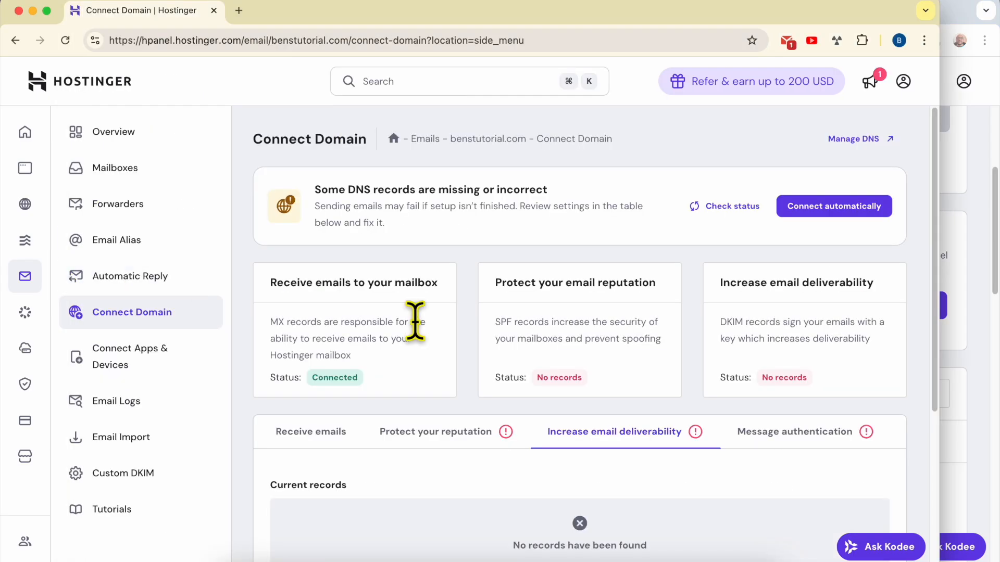
scroll(521, 364, "down", 4)
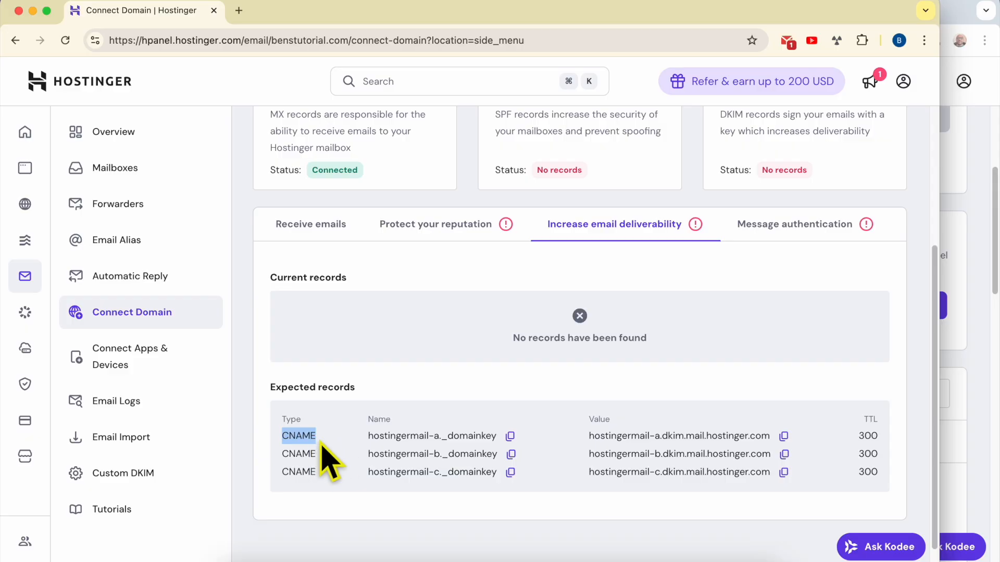
left_click(975, 290)
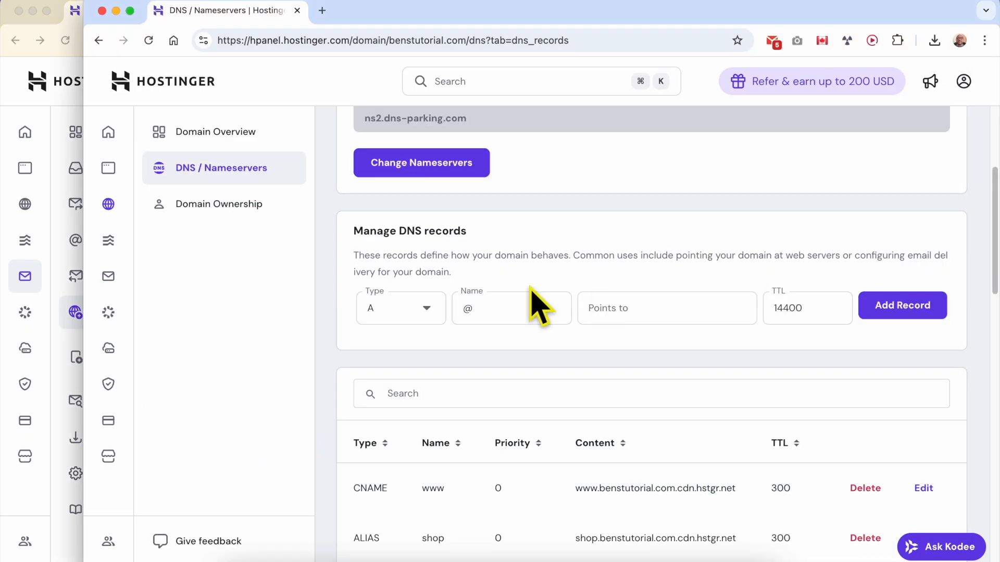
left_click(427, 312)
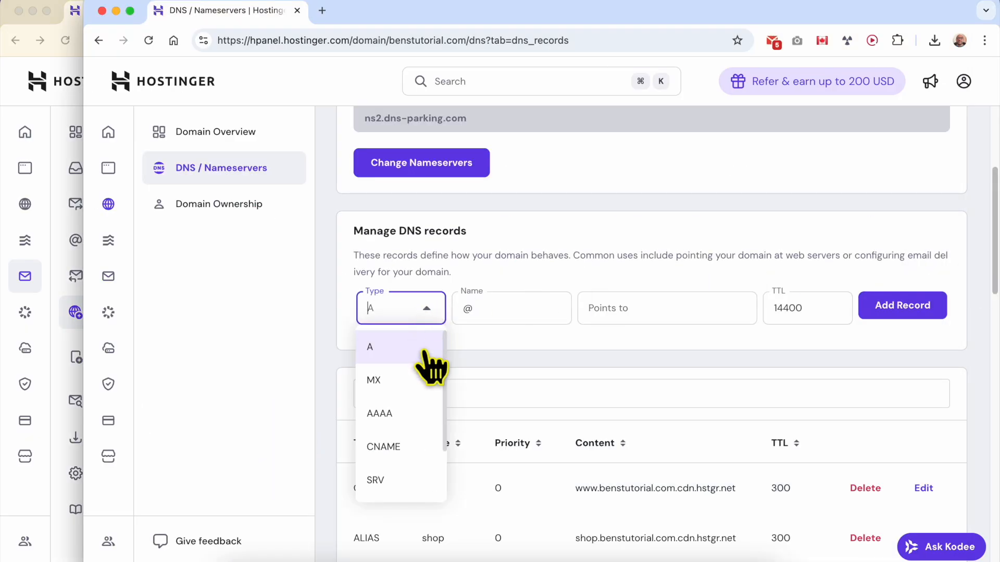
left_click(418, 447)
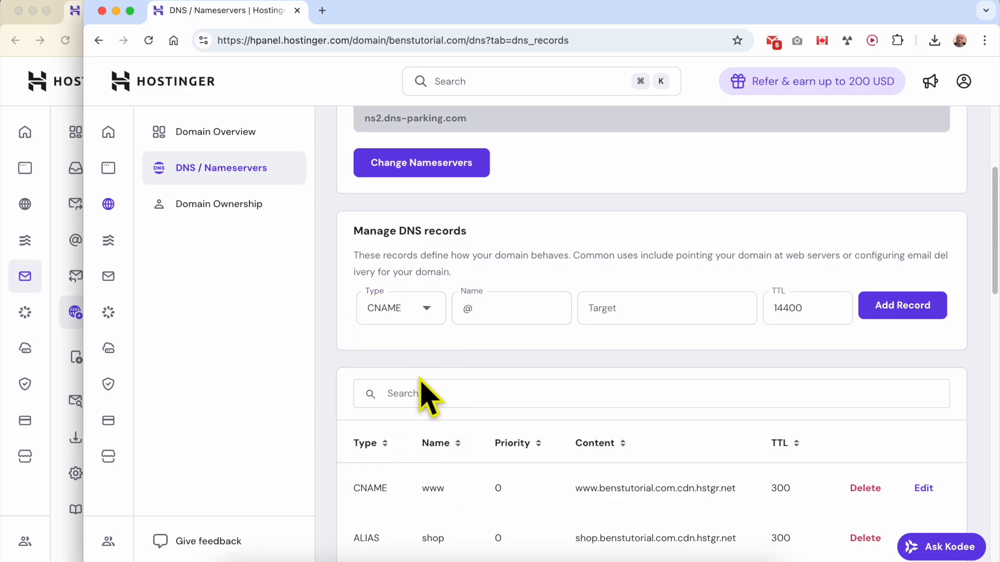
- Copy the first expected record's name, hostingermail-a._domainkey, from the email plan into the new CNAME record's name
left_click(73, 372)
double_click(298, 436)
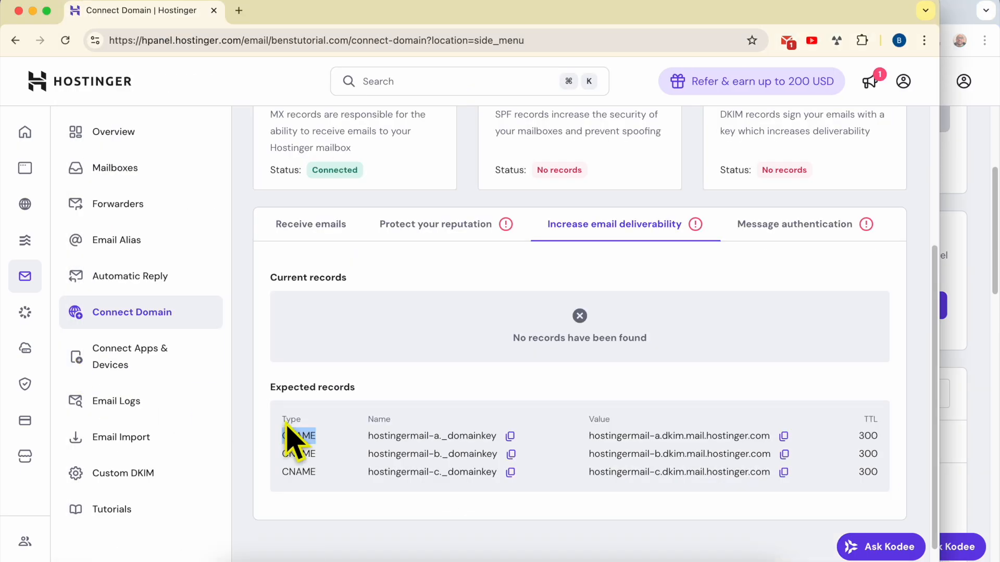
left_click(511, 437)
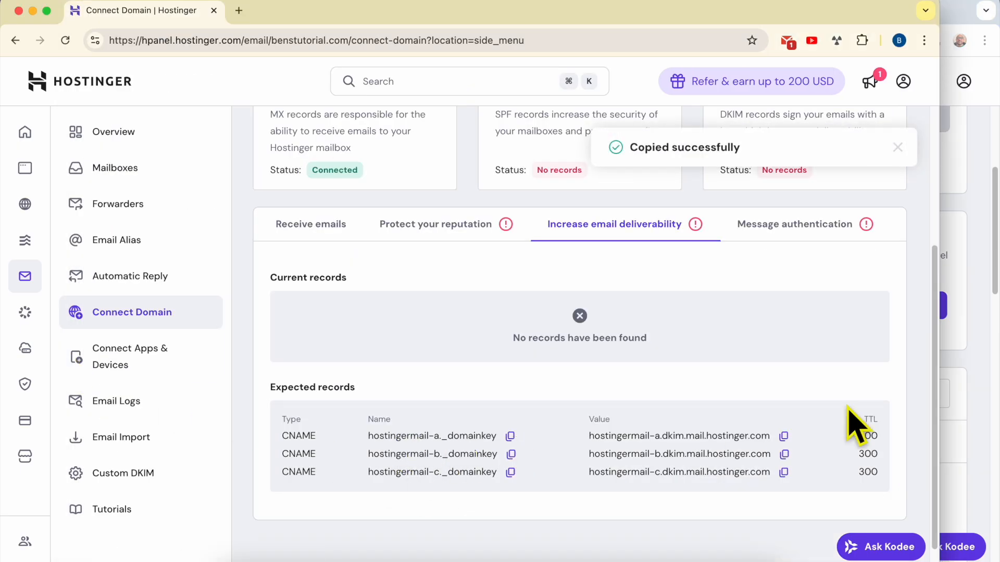
left_click(510, 438)
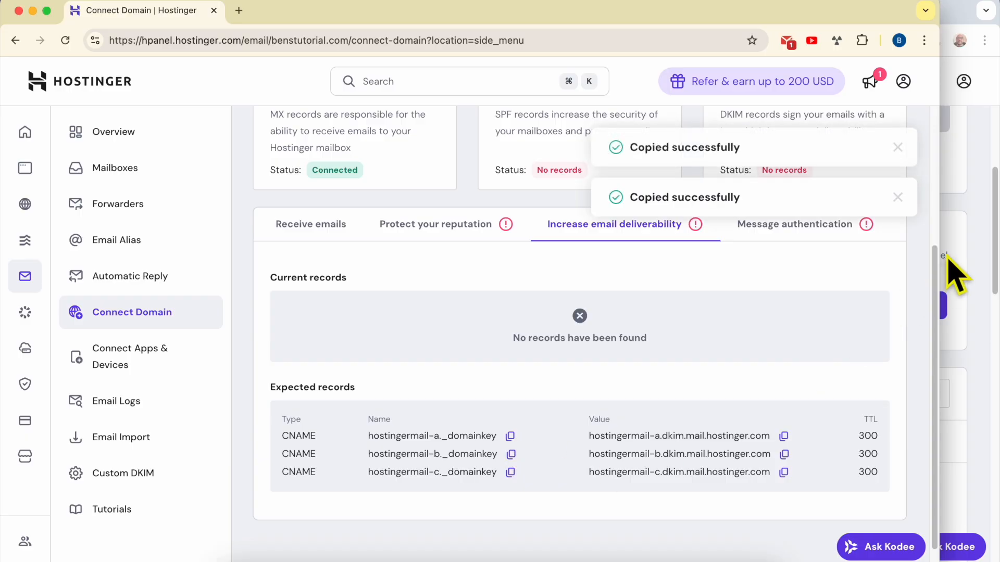
left_click(945, 263)
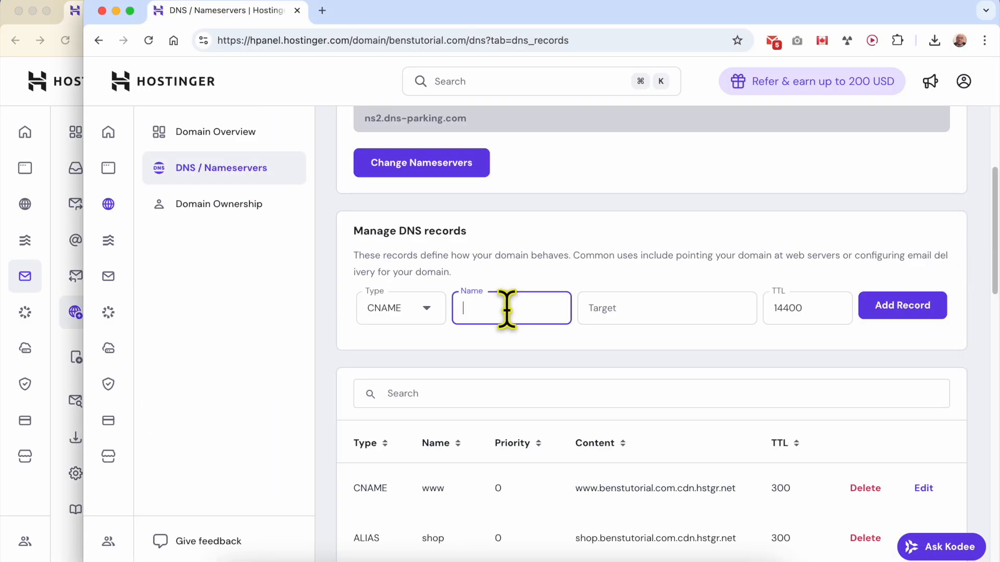
right_click(506, 310)
left_click(547, 363)
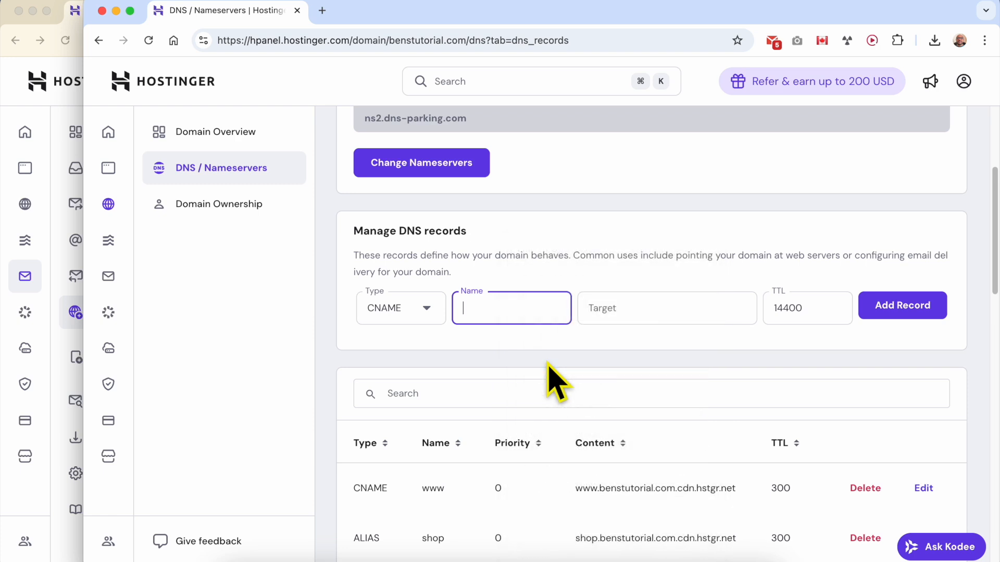
- Copy the first expected record's value, hostingermail-a.dkim.mail.hostinger.com, from the email plan into the new CNAME record's target
left_click(79, 354)
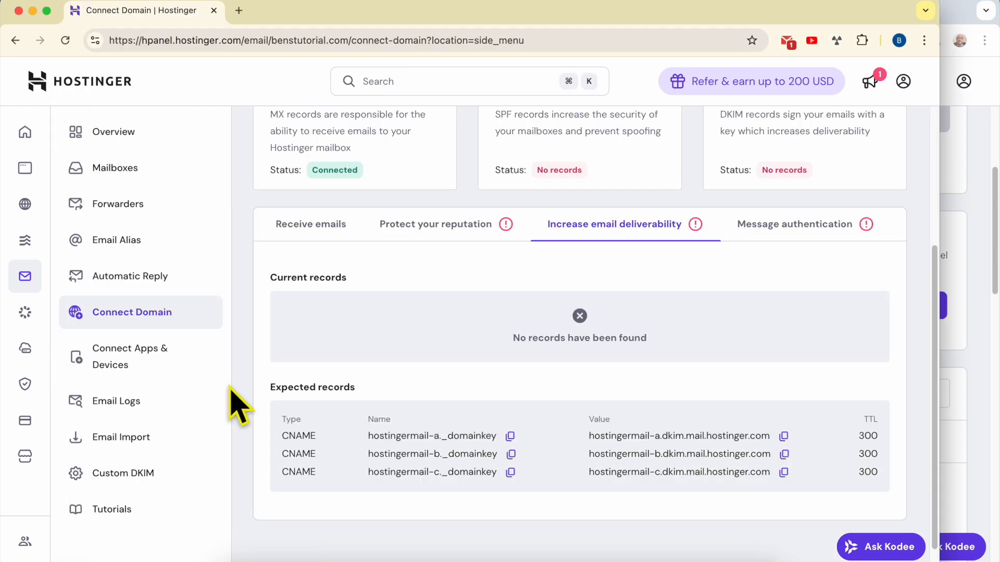
left_click(785, 453)
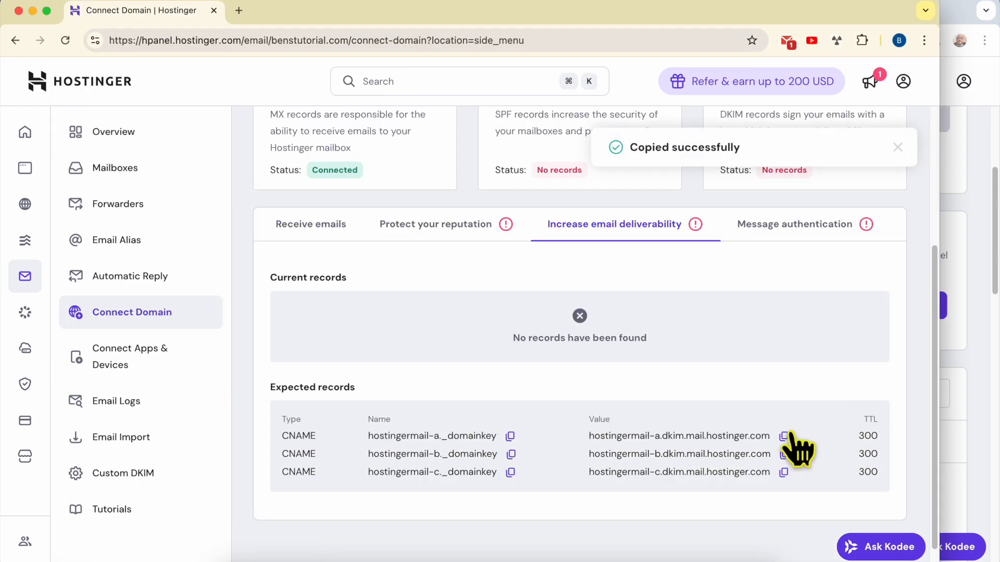
left_click(963, 367)
left_click(642, 307)
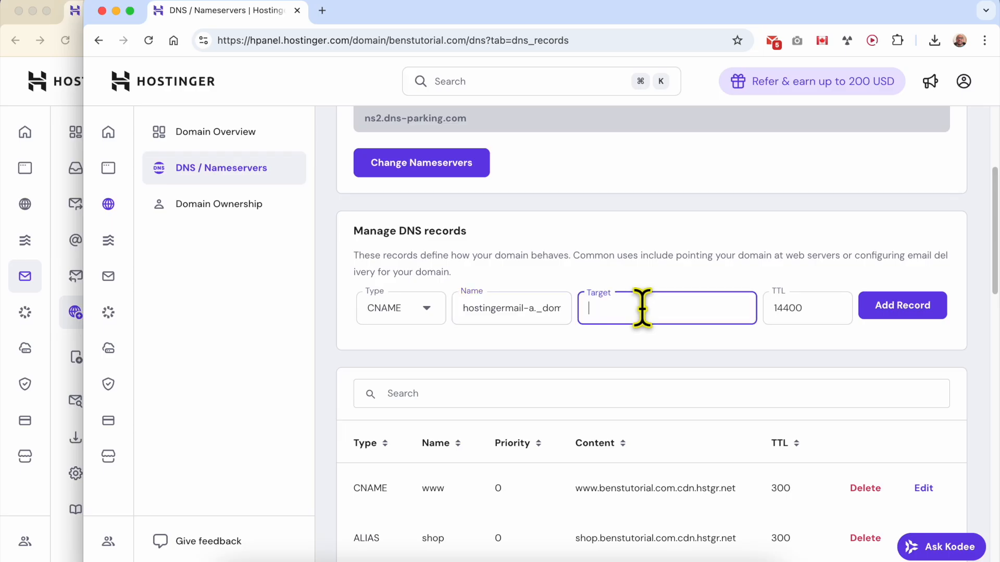
right_click(642, 307)
left_click(679, 363)
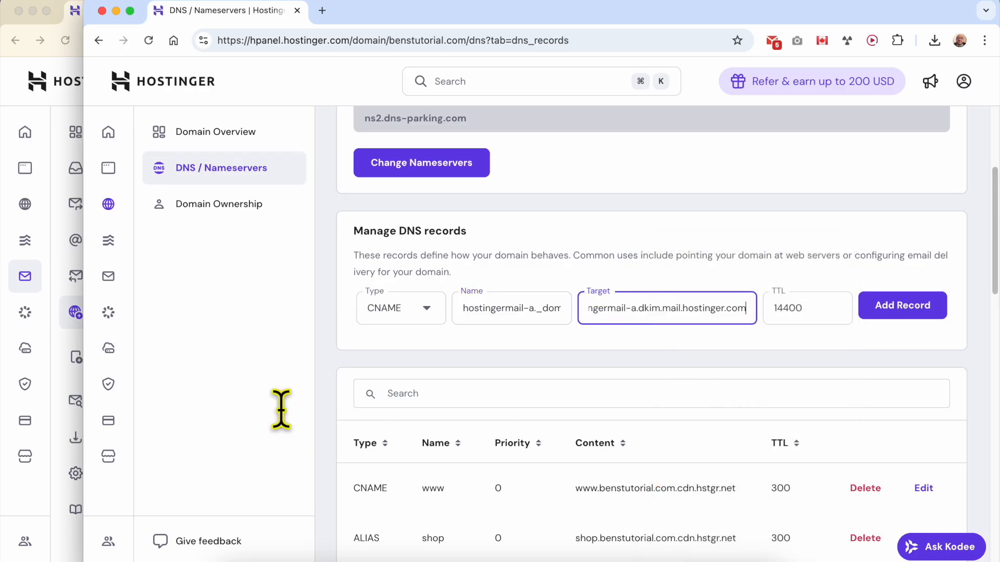
- Check the TTL expected by the email plan, set the new record's TTL to 300 and add the record
left_click(63, 400)
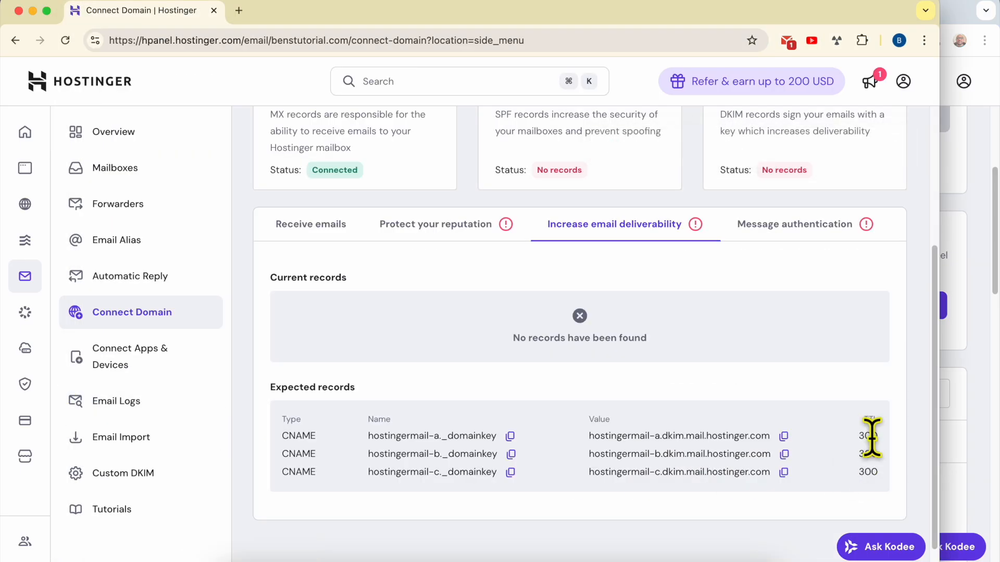
left_click(942, 357)
double_click(816, 311)
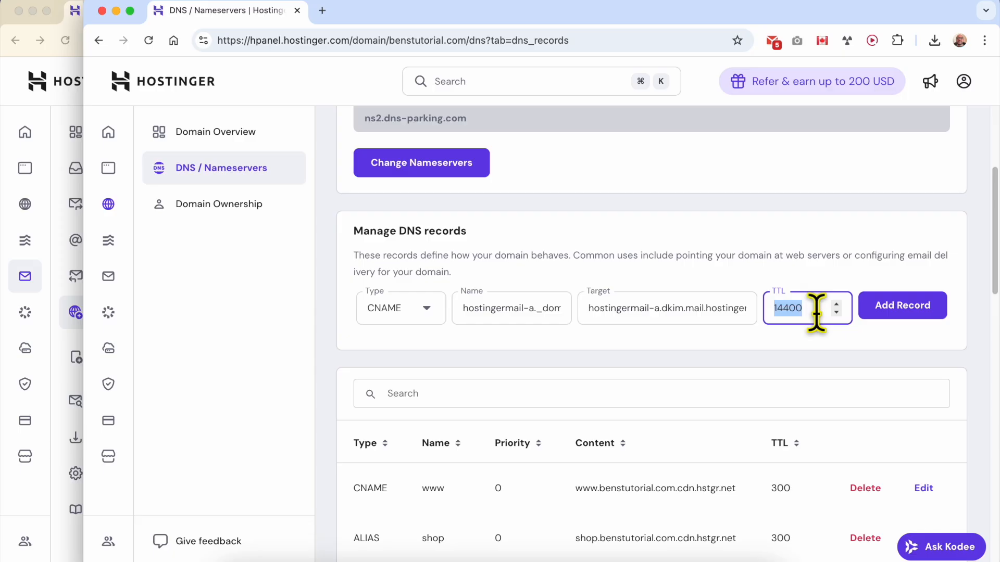
type("300")
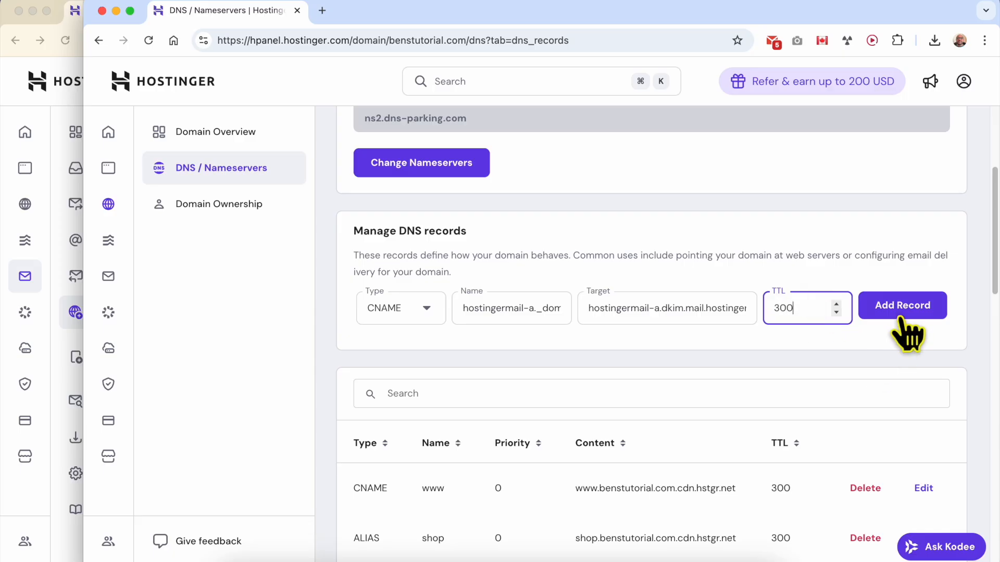
left_click(906, 315)
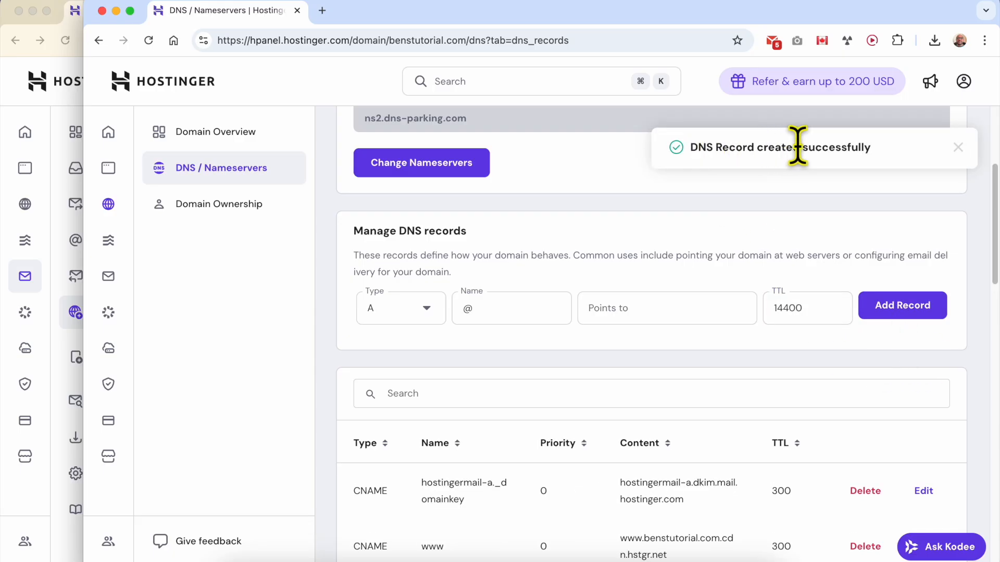
- Start a second CNAME record and copy the expected name hostingermail-b._domainkey from the email plan into its name
left_click(70, 399)
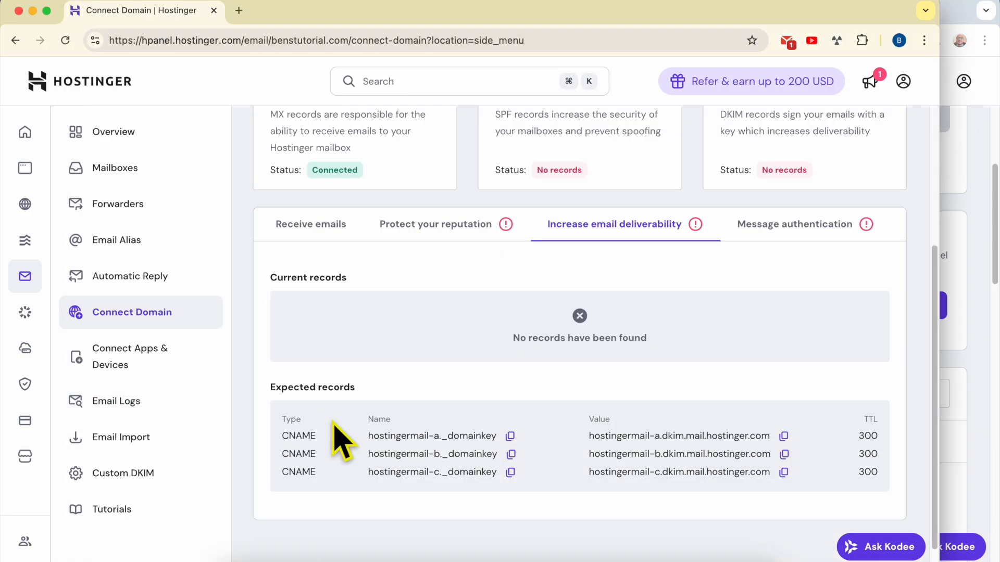
left_click(511, 454)
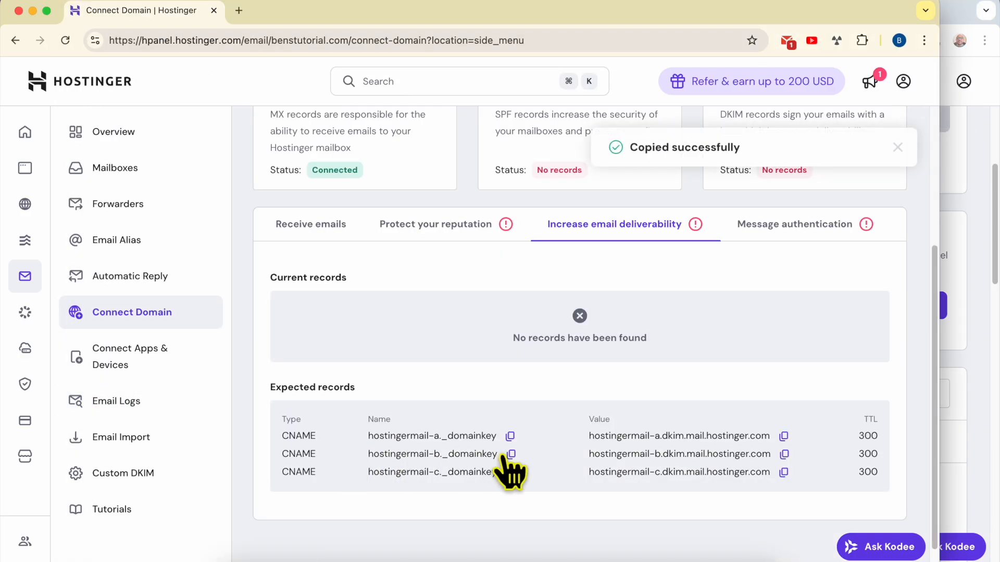
left_click(939, 377)
left_click(420, 312)
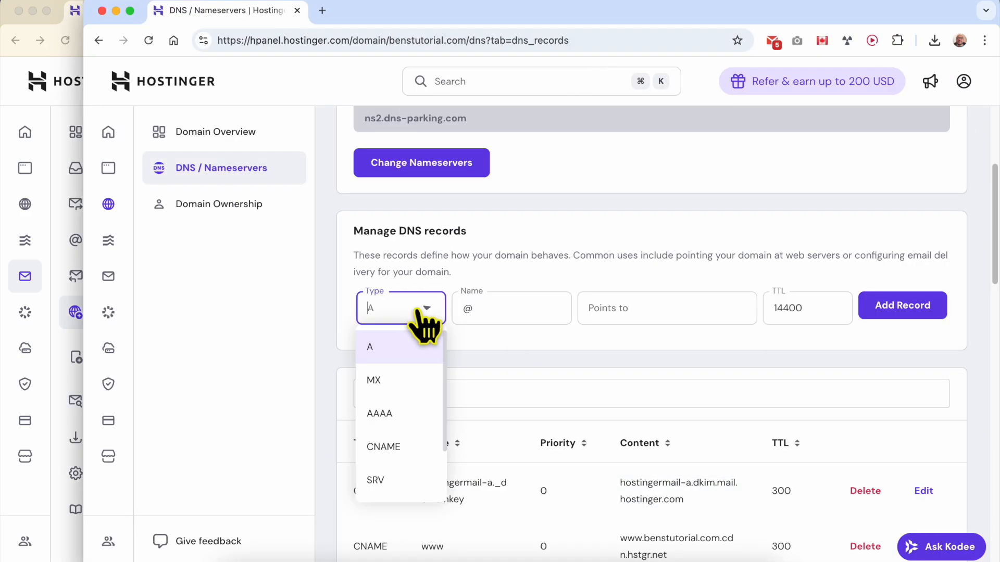
left_click(404, 446)
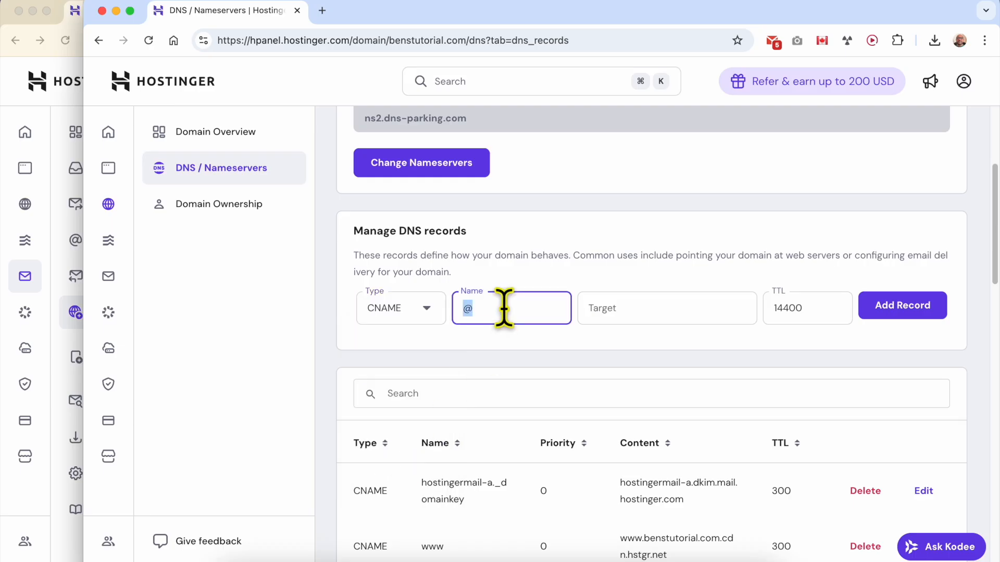
right_click(506, 308)
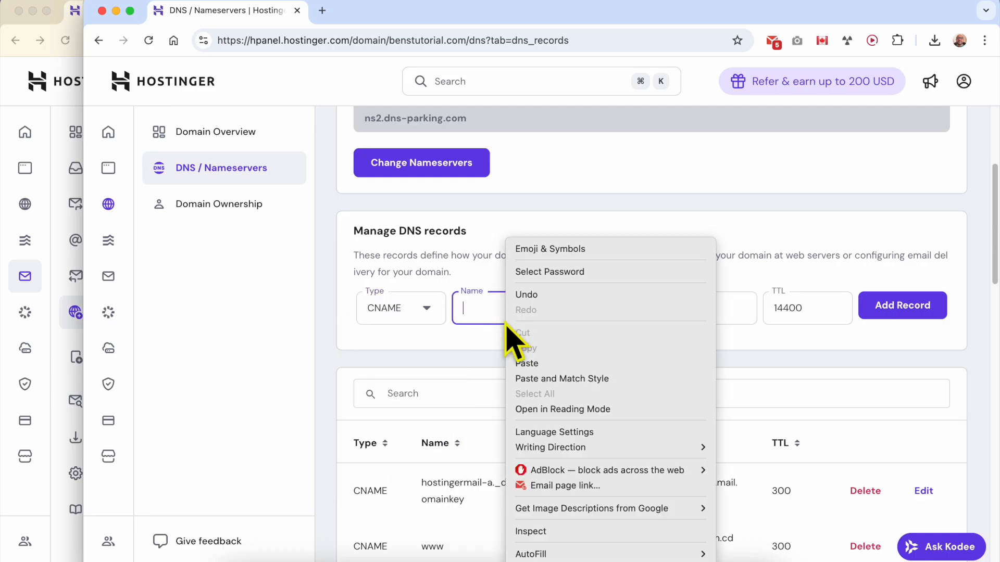
left_click(537, 363)
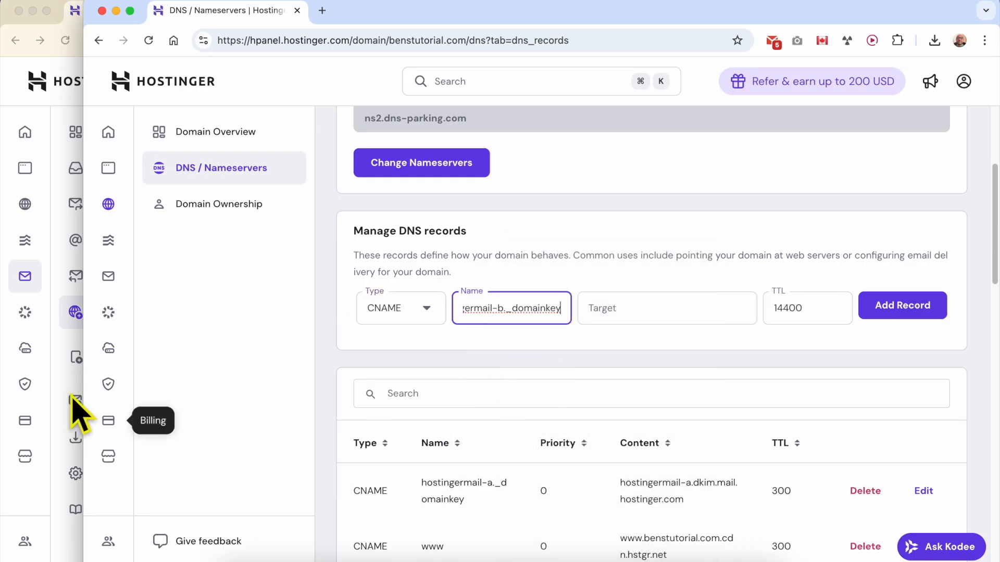
- Copy the second expected record's value, hostingermail-b.dkim.mail.hostinger.com, from the email plan into the second CNAME record's target
left_click(73, 421)
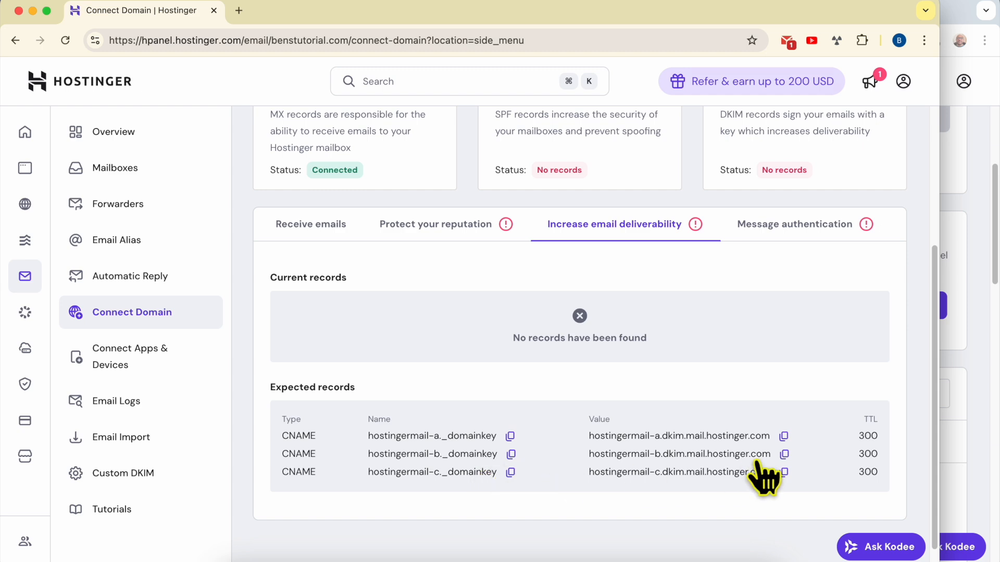
left_click(785, 454)
left_click(989, 382)
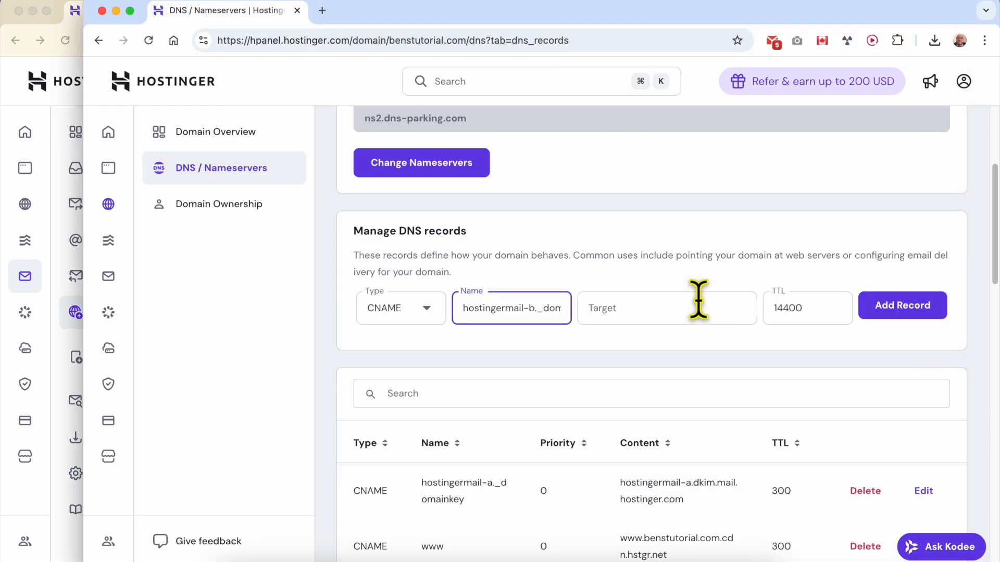
right_click(660, 315)
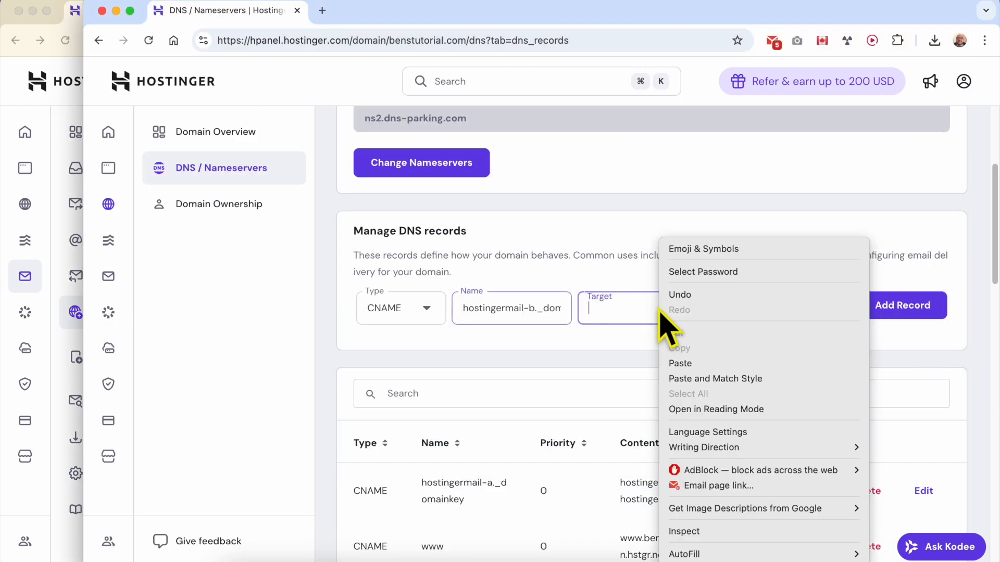
left_click(690, 363)
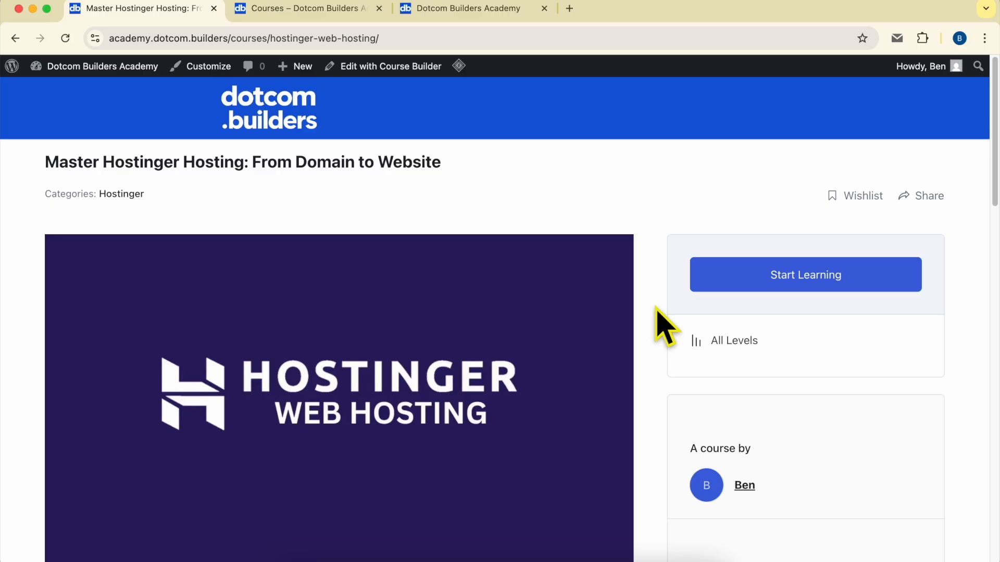
- Look through the course content sections of the Master Hostinger Hosting course on the Dotcom Builders Academy page
scroll(662, 325, "down", 15)
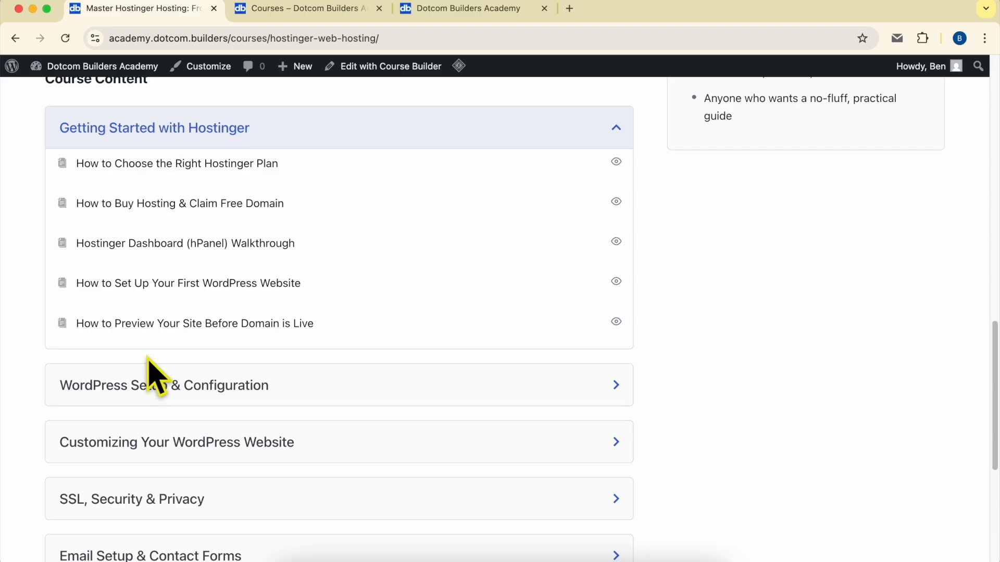
left_click(143, 385)
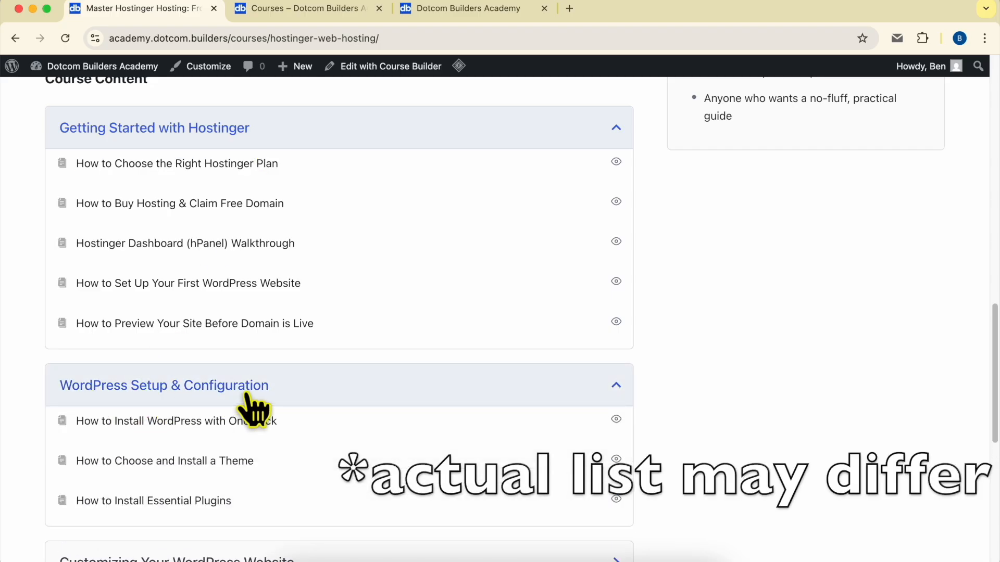
scroll(260, 407, "down", 5)
scroll(156, 321, "down", 2)
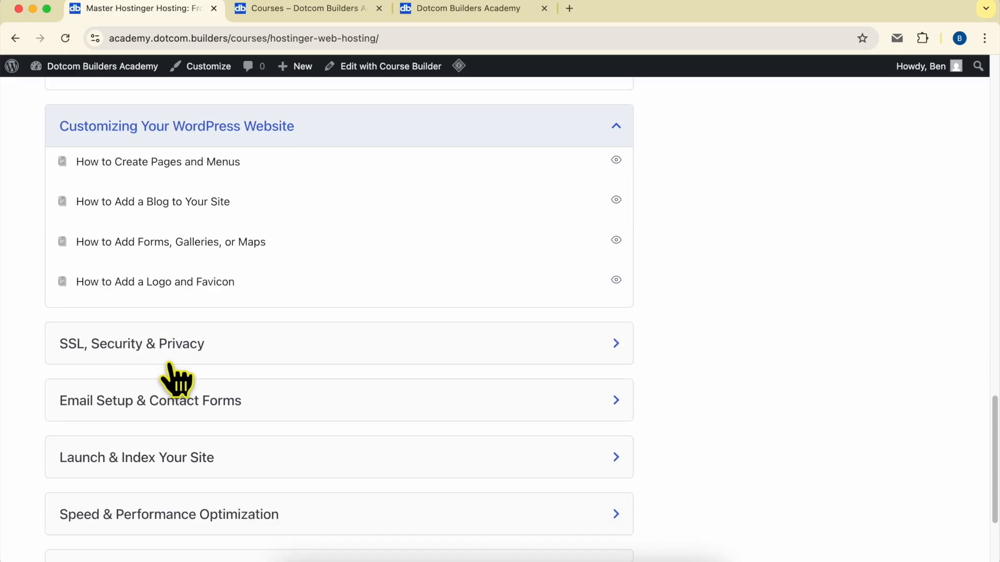
left_click(183, 293)
scroll(182, 334, "down", 2)
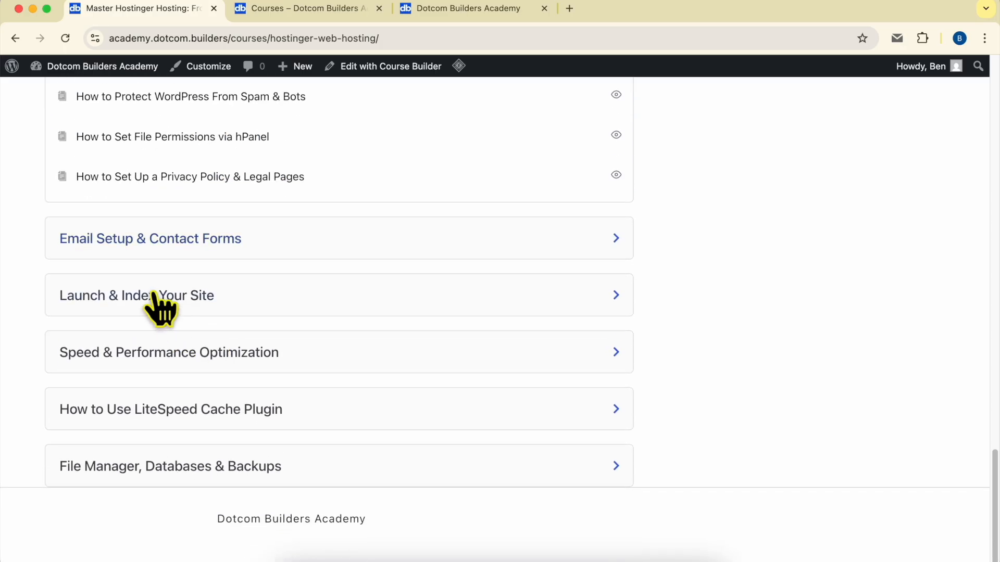
left_click(135, 242)
left_click(156, 310)
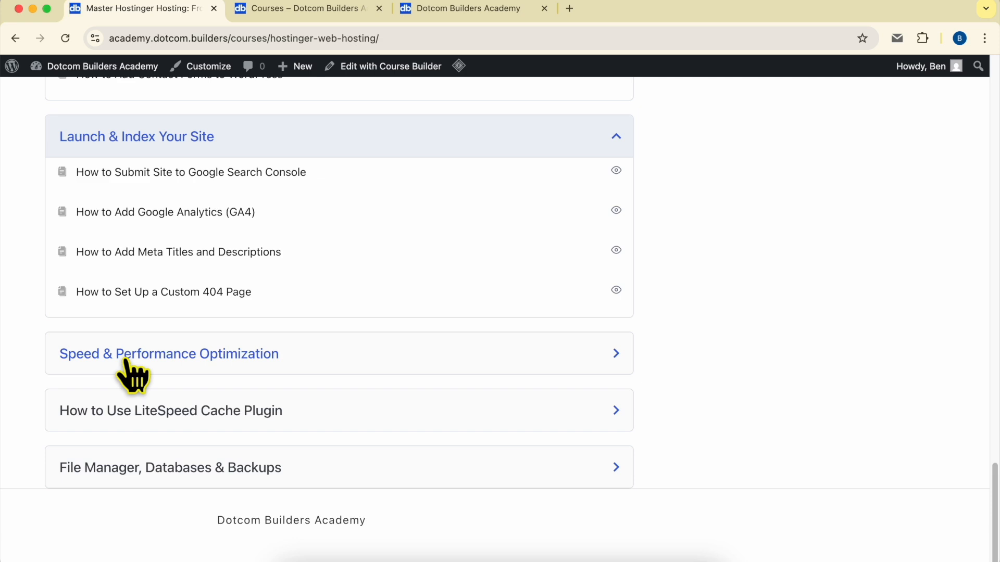
left_click(199, 360)
left_click(198, 360)
left_click(189, 415)
scroll(201, 410, "down", 2)
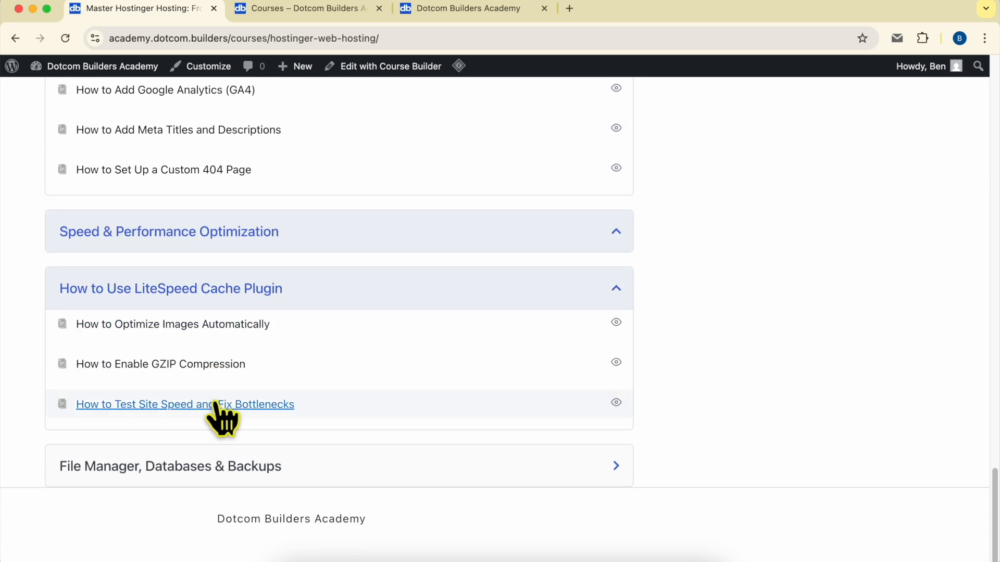
left_click(171, 469)
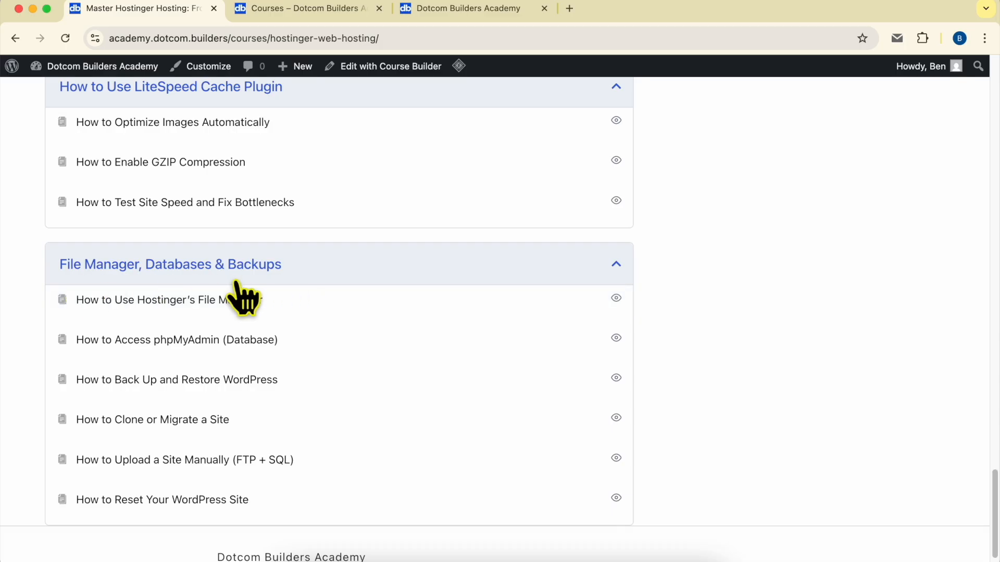
scroll(429, 413, "up", 10)
scroll(429, 412, "up", 10)
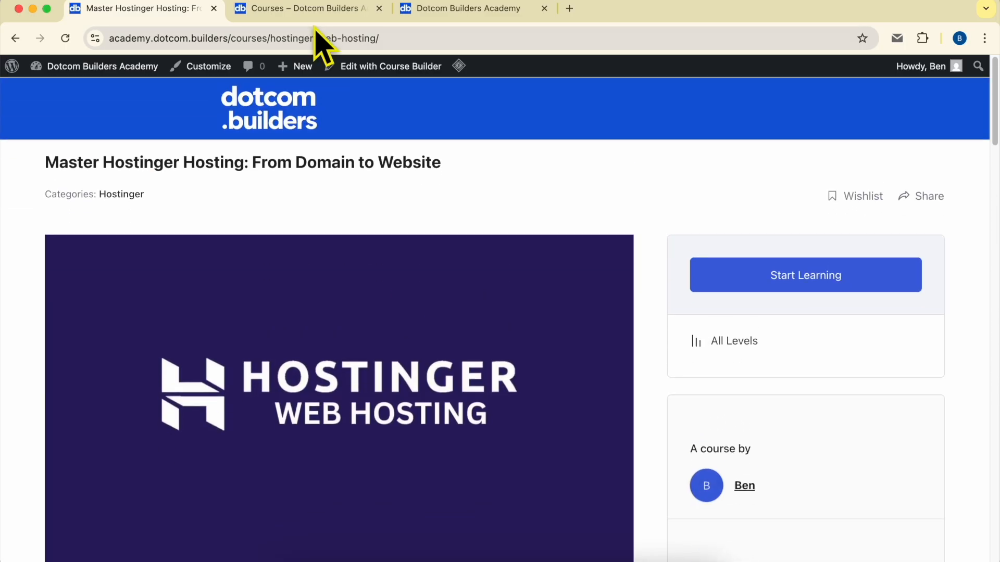
- View the academy's course list and read through the Dotcom Builders Academy join page at academy.dotcom.builders
left_click(307, 8)
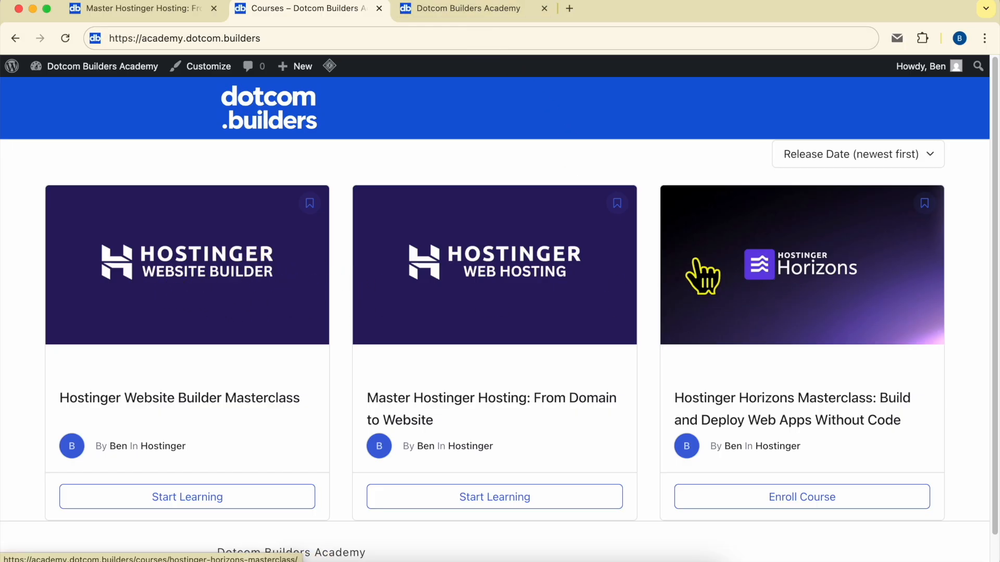
left_click(432, 9)
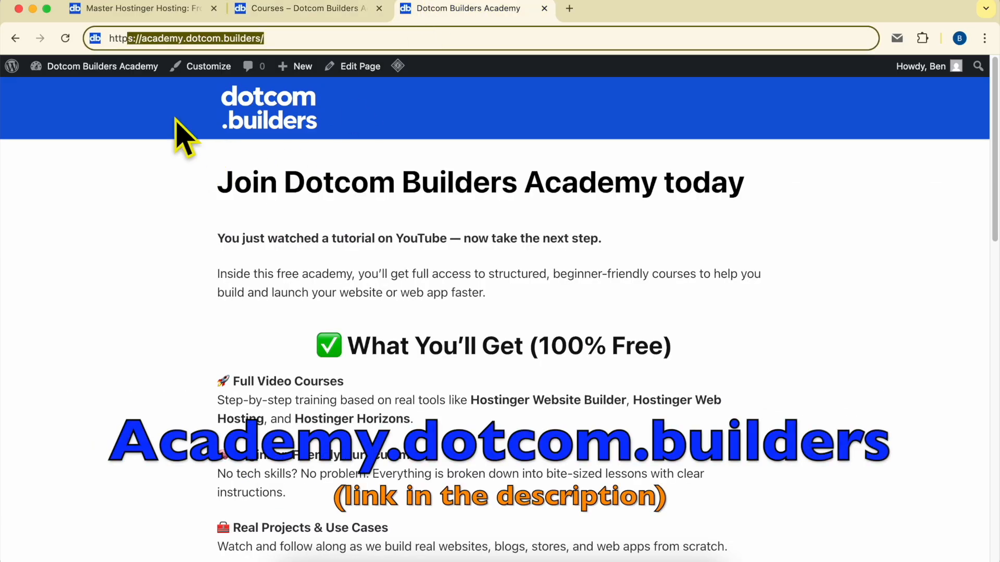
left_click_drag(141, 44, 141, 38)
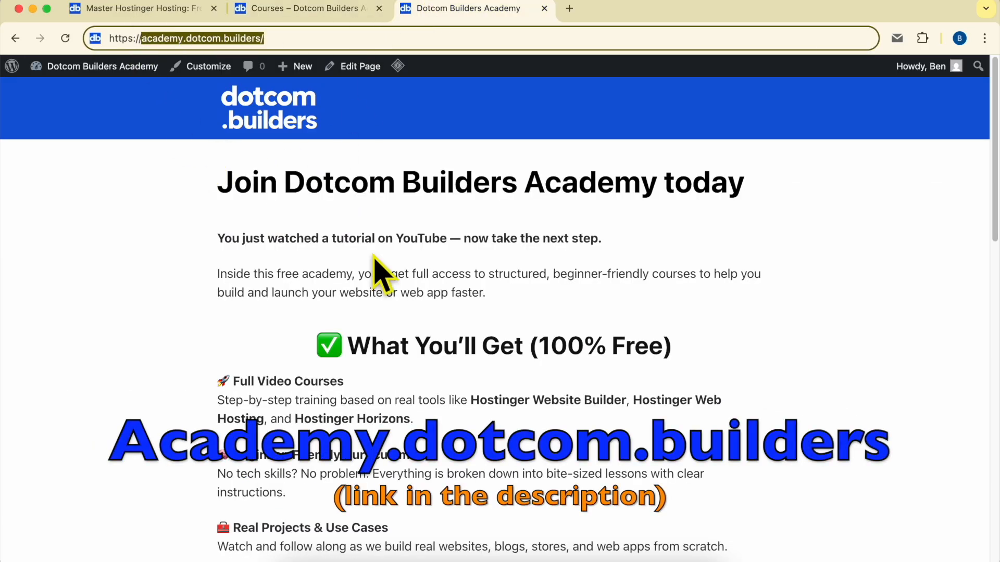
scroll(491, 261, "down", 15)
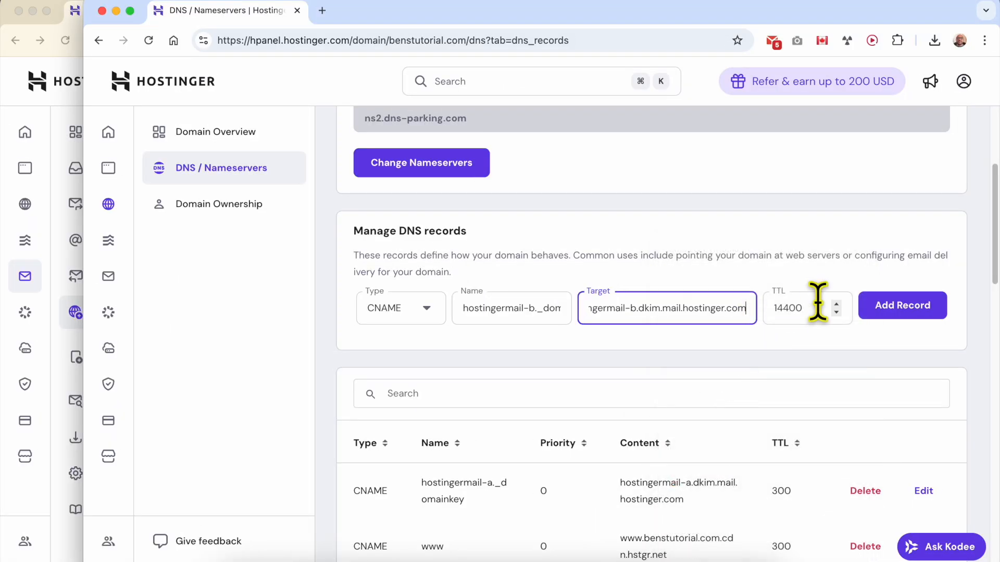
- Set the TTL of the hostingermail-b._domainkey CNAME record to 300 and add the record to the DNS zone
double_click(821, 305)
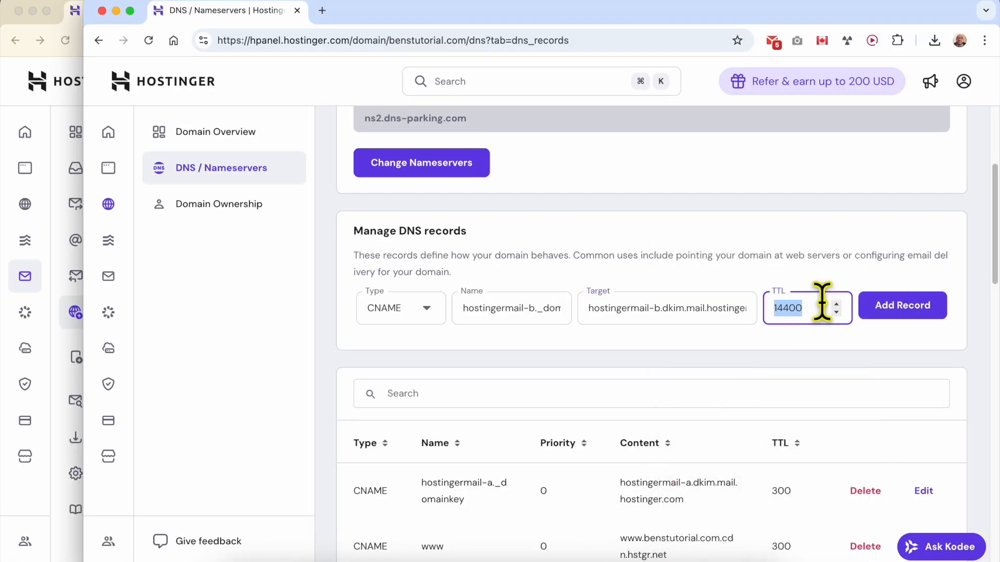
left_click(894, 314)
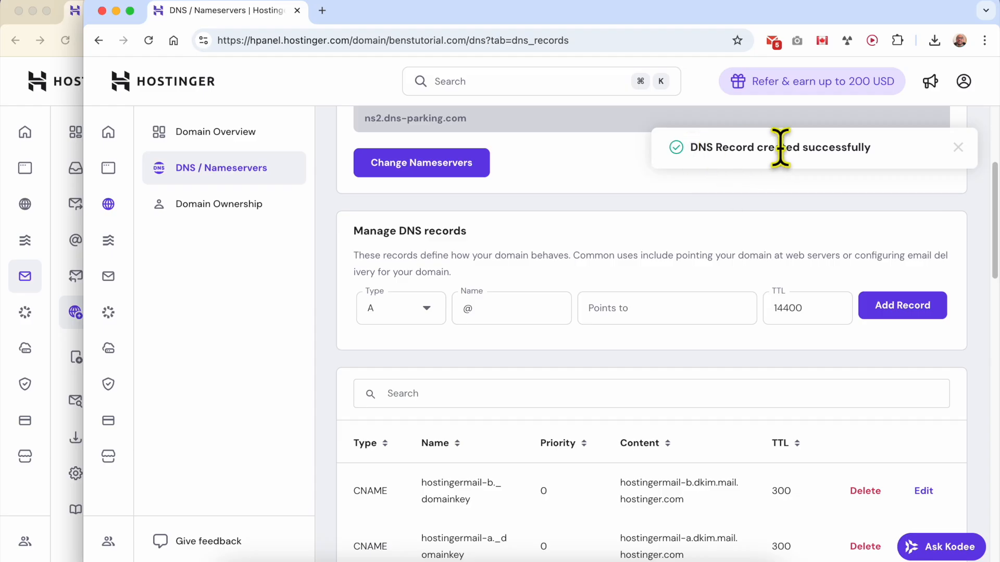
- Start a third CNAME record in the DNS zone, named hostingermail-c._domainkey as copied from the email plan's expected records
left_click(71, 388)
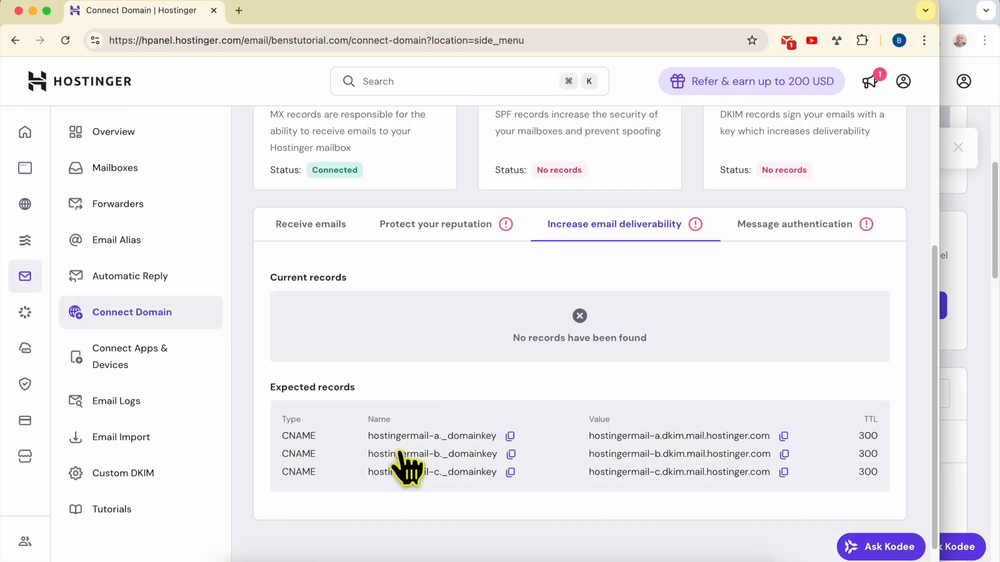
left_click(510, 472)
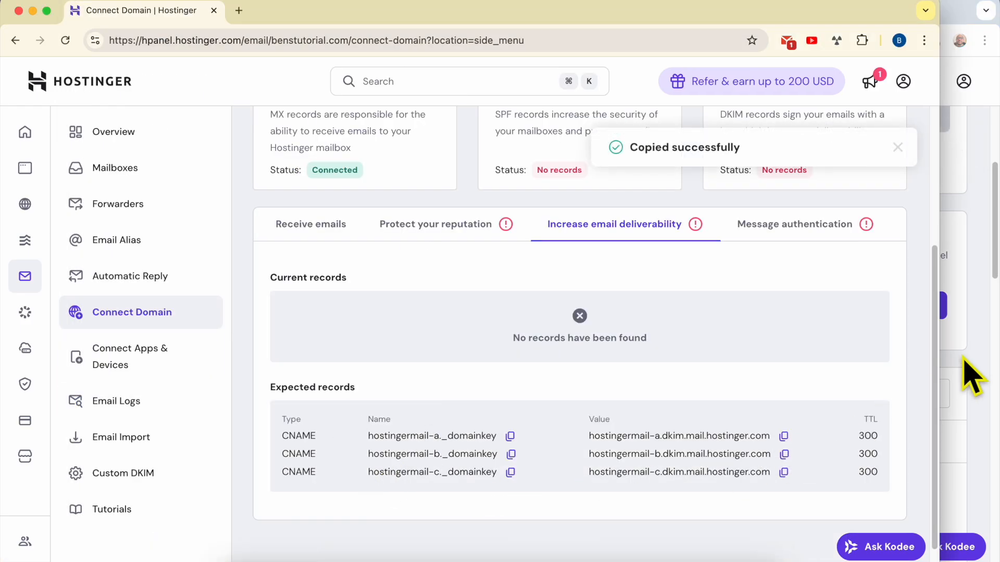
left_click(966, 373)
left_click(410, 328)
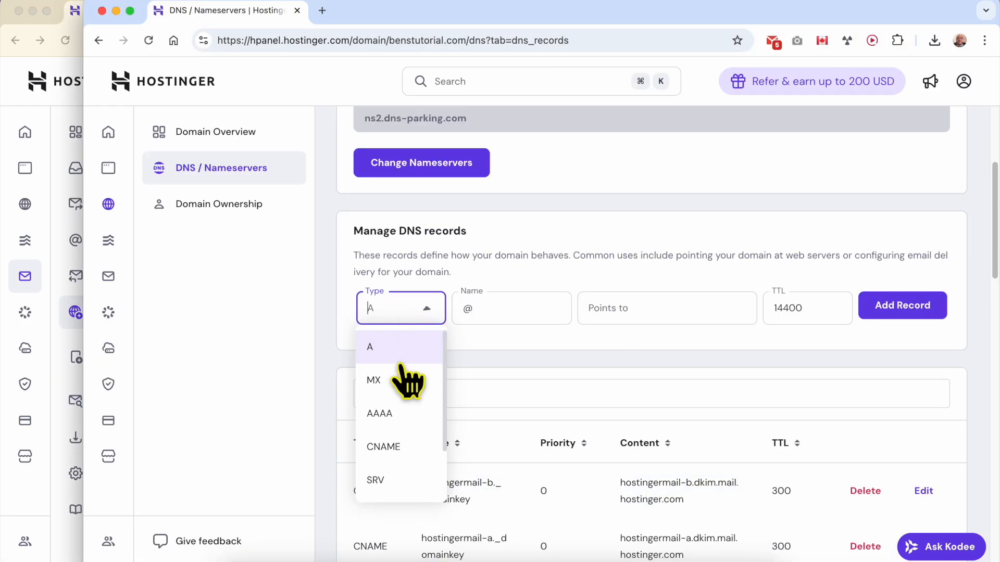
left_click(405, 446)
double_click(525, 309)
right_click(525, 308)
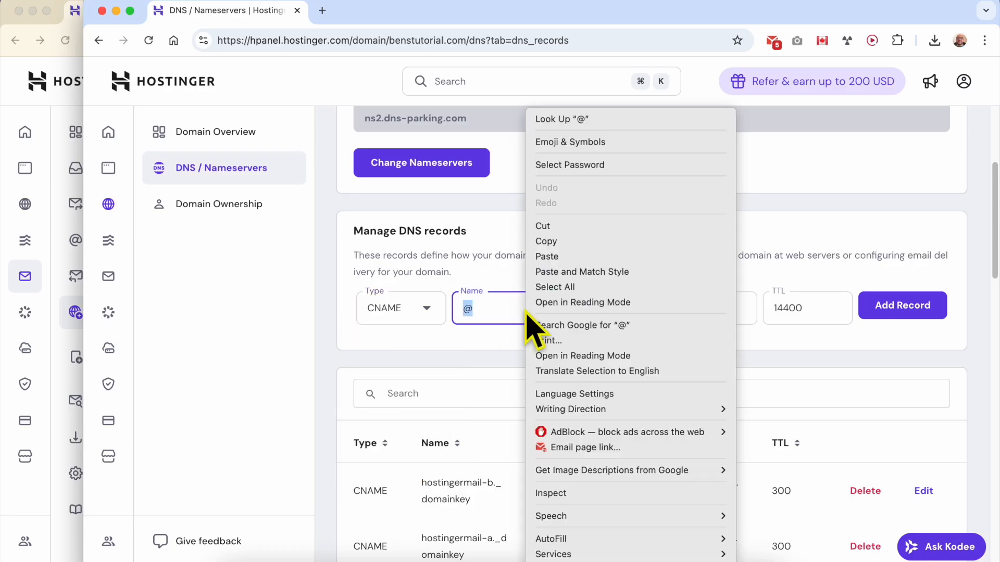
left_click(586, 270)
- Complete the CNAME record with the email plan's target hostingermail-c.dkim.mail.hostinger.com and a TTL of 300, and add it to the DNS zone
left_click(77, 436)
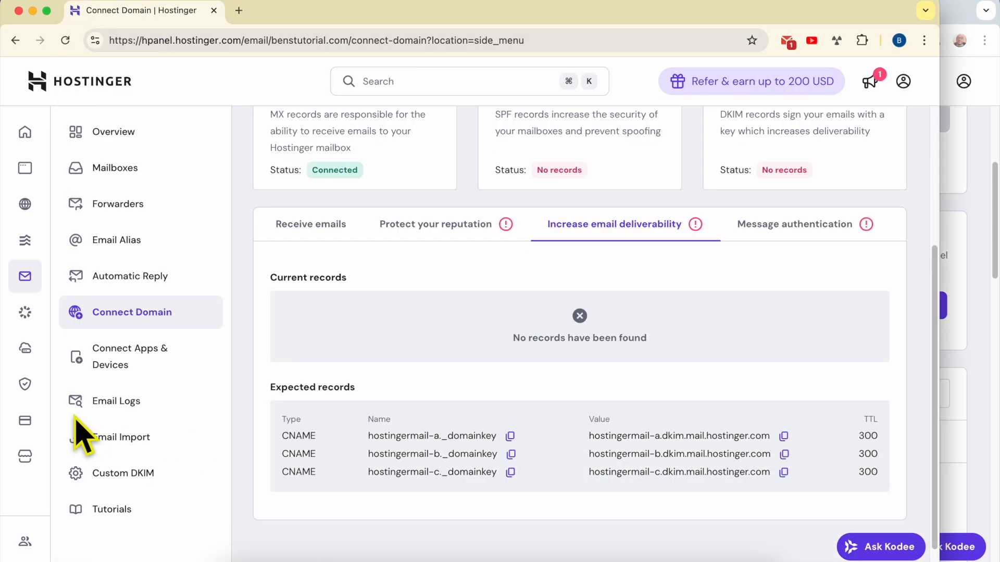
left_click(784, 473)
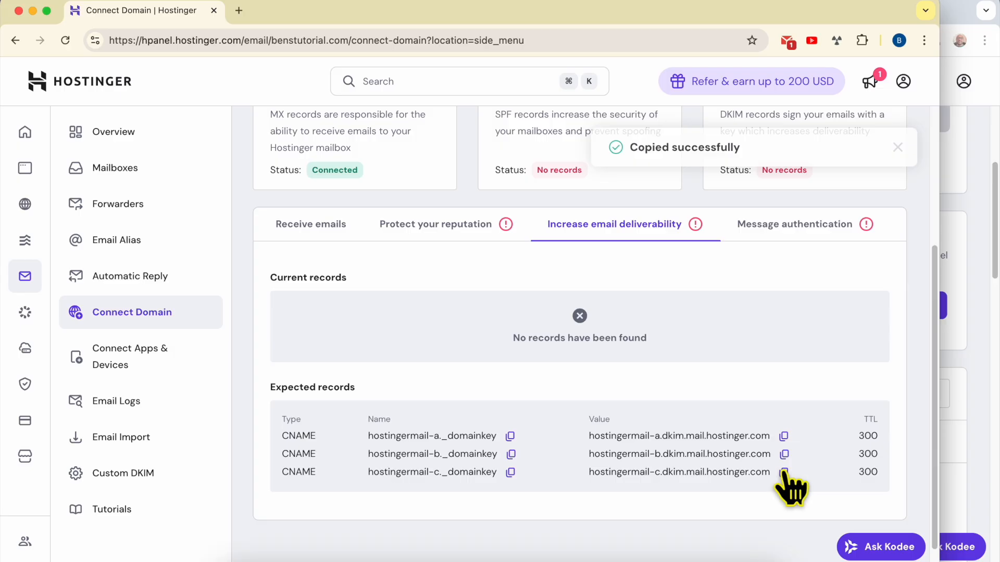
left_click(943, 307)
left_click(668, 309)
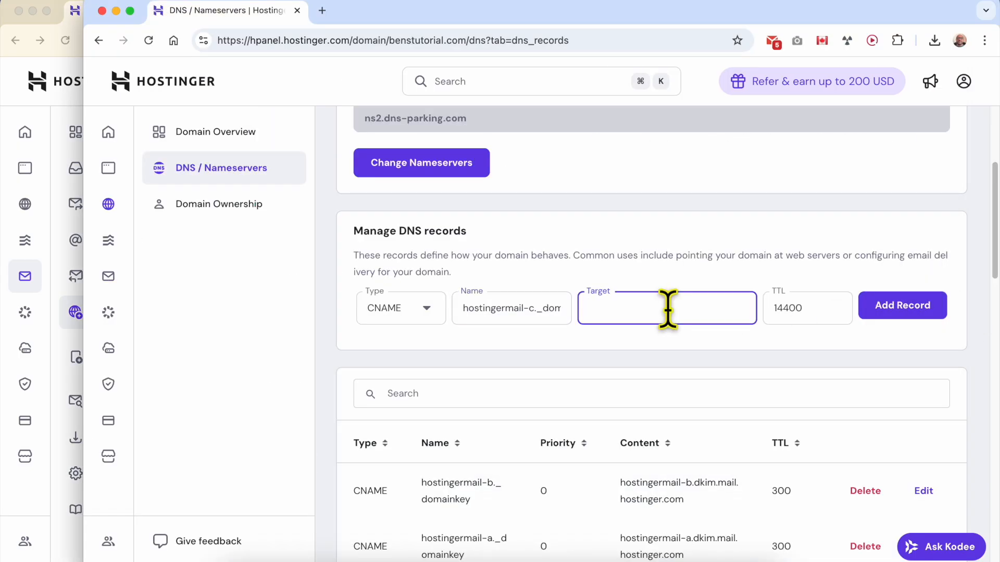
right_click(668, 308)
left_click(719, 362)
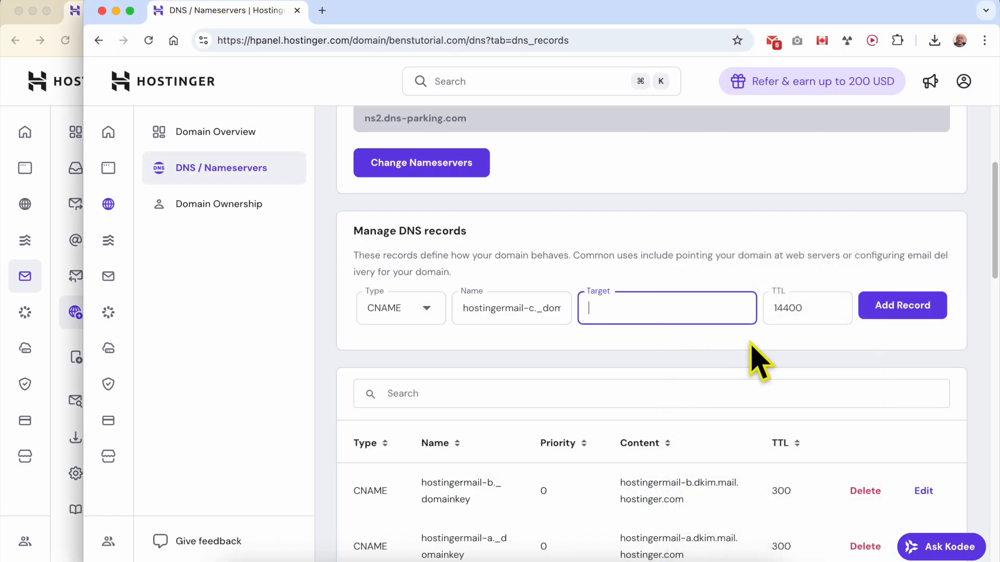
double_click(814, 308)
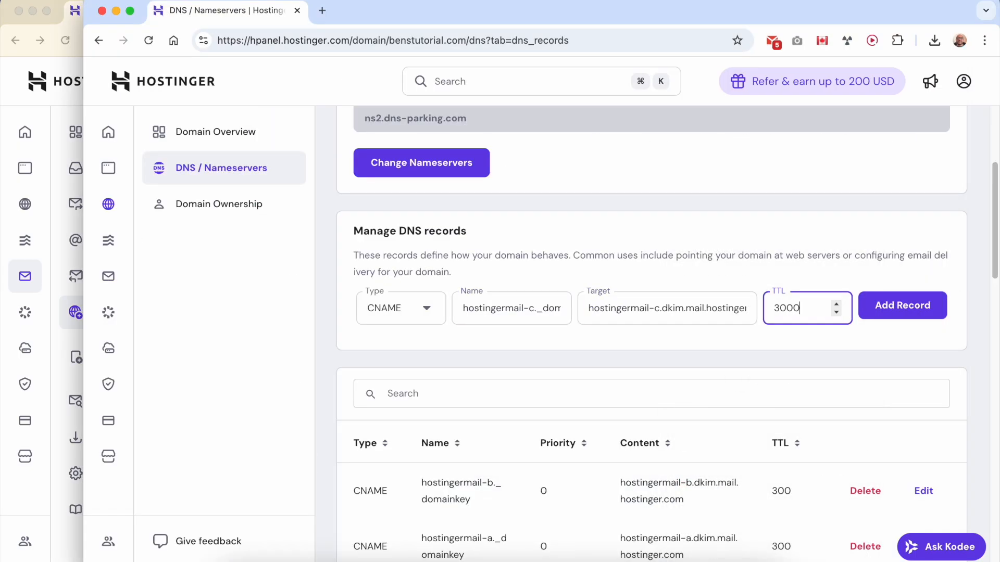
left_click(885, 311)
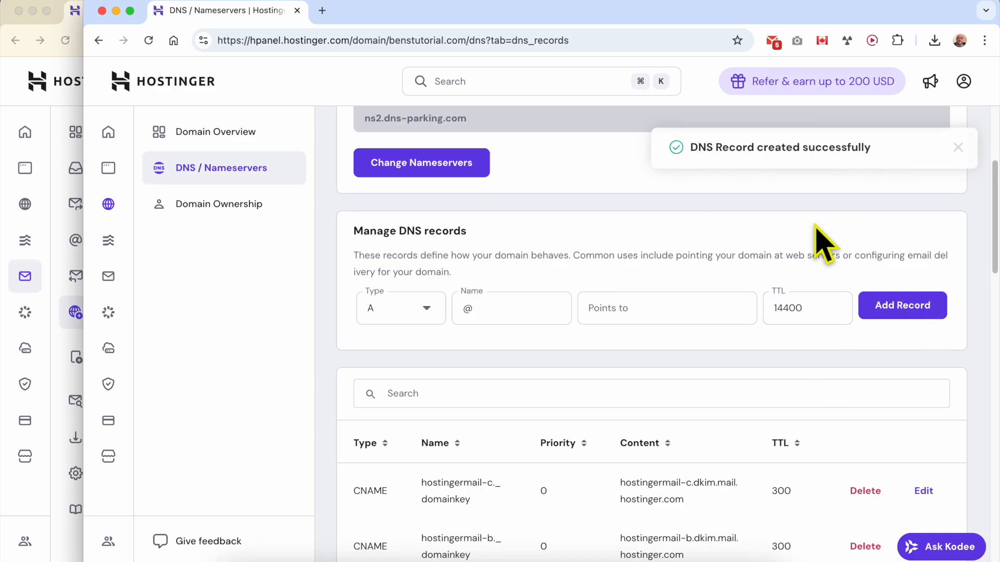
- Return to the email plan's Connect Domain page for benstutorial.com and recheck the status of its DNS records
left_click(46, 286)
scroll(509, 353, "up", 1)
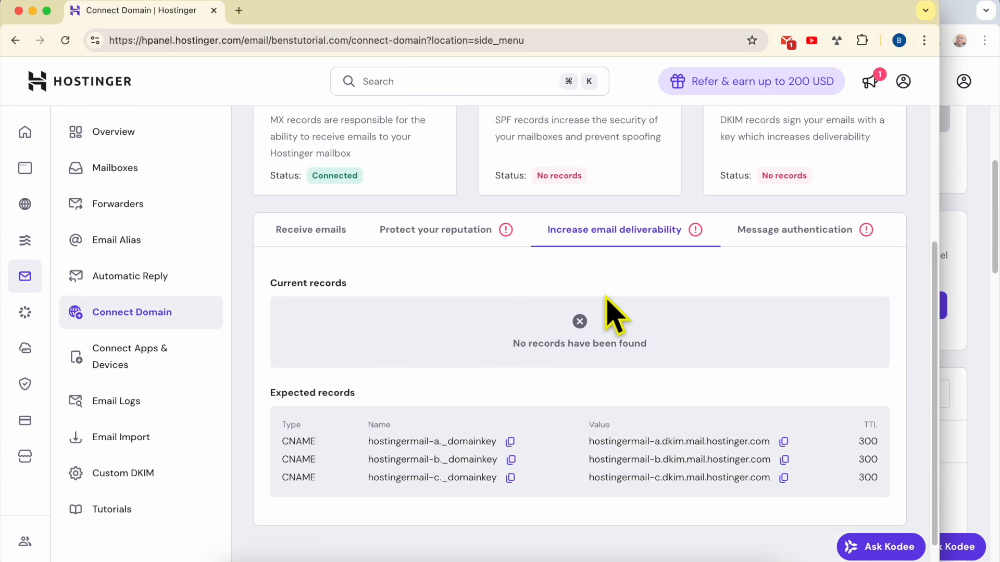
scroll(648, 315, "up", 5)
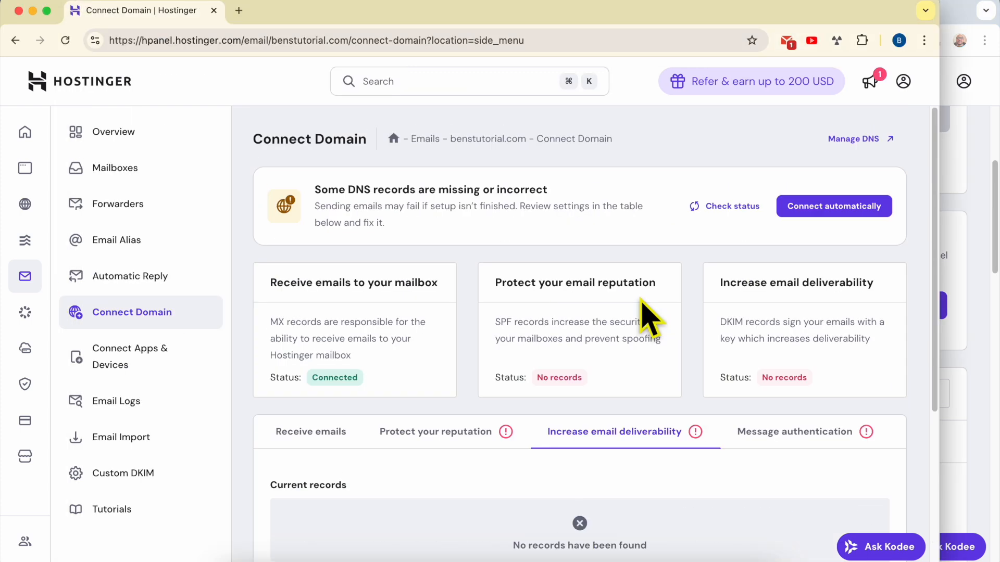
left_click(725, 214)
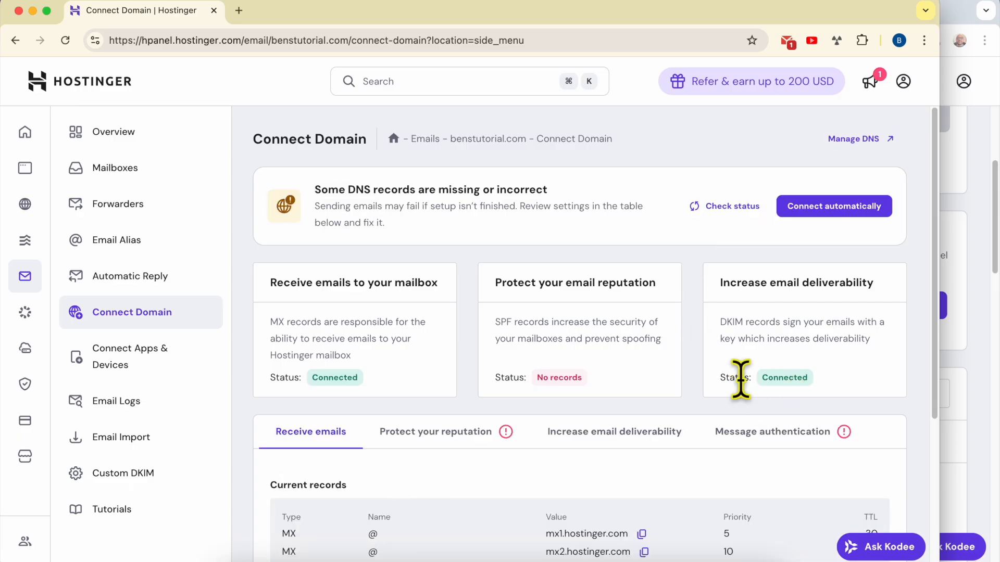
- Examine the email deliverability status and compare the current DKIM CNAME records with the expected records
left_click_drag(721, 378, 834, 384)
left_click(781, 394)
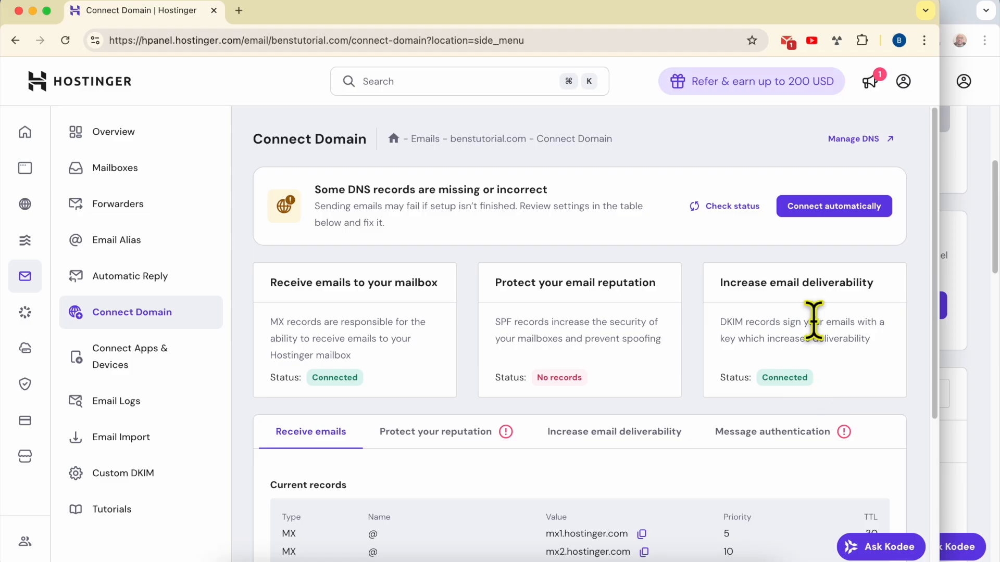
triple_click(720, 283)
left_click(752, 288)
scroll(755, 339, "down", 5)
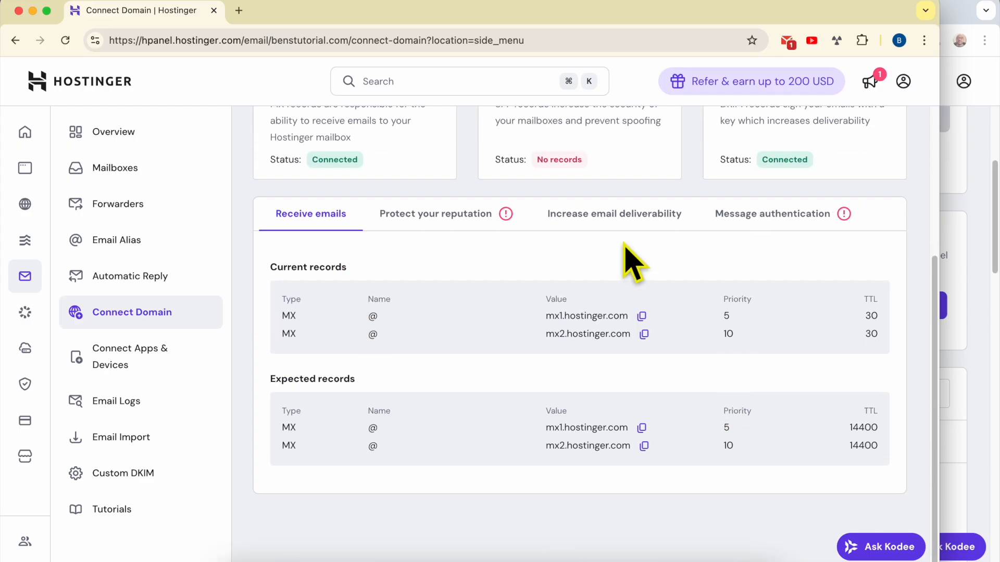
left_click(615, 217)
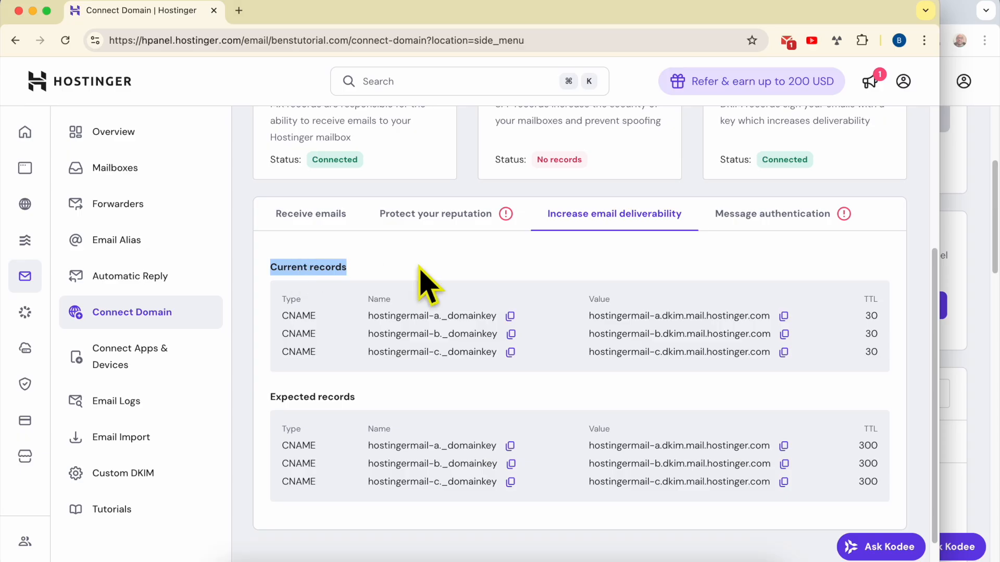
triple_click(306, 397)
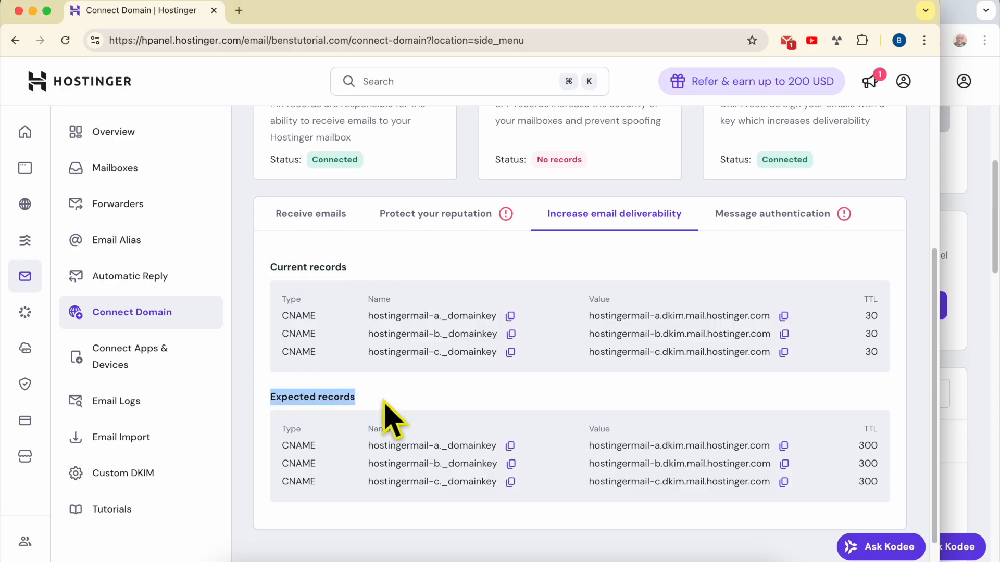
scroll(461, 409, "up", 4)
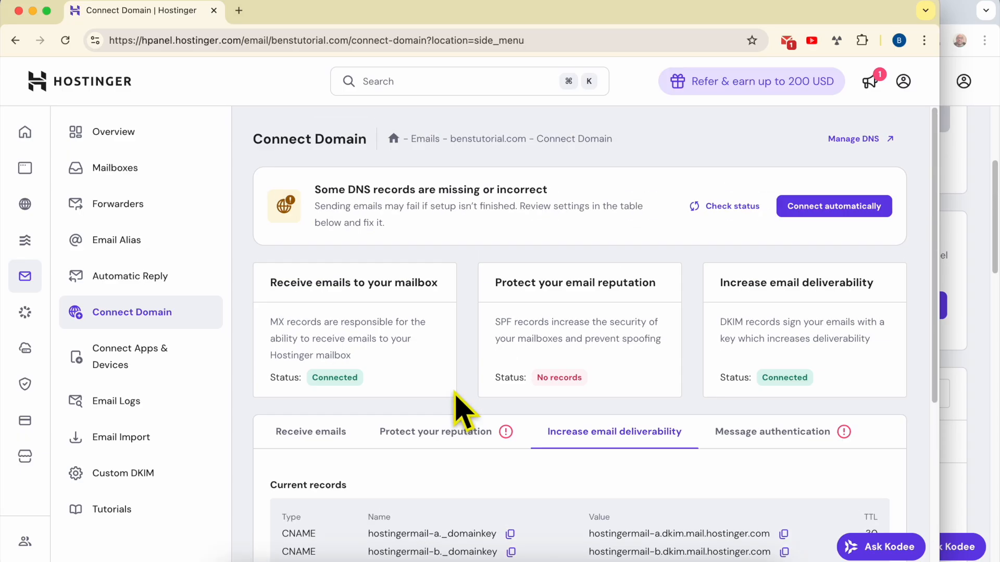